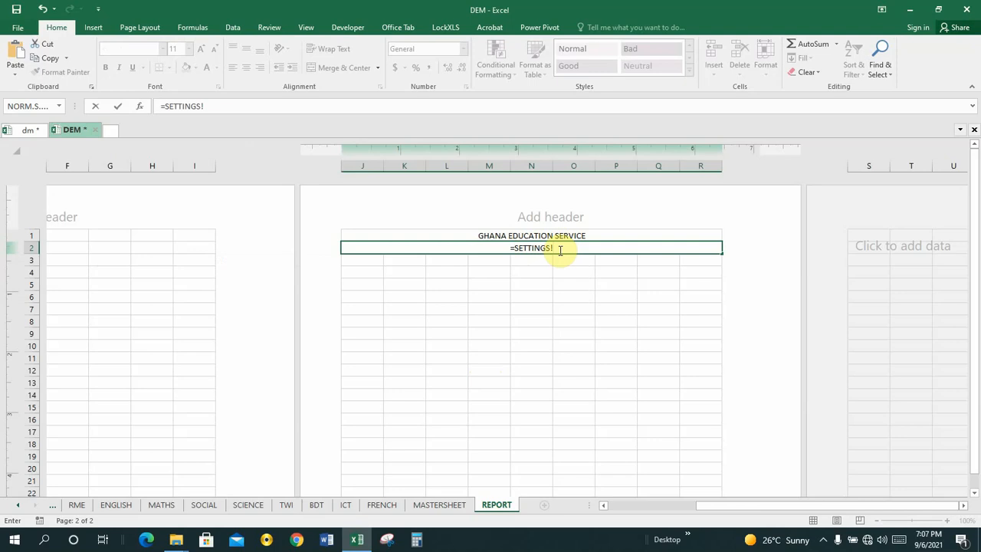
Enter =UPPER(SETTINGS!F8) in J2 so the school name appears in capitals
text(F8)
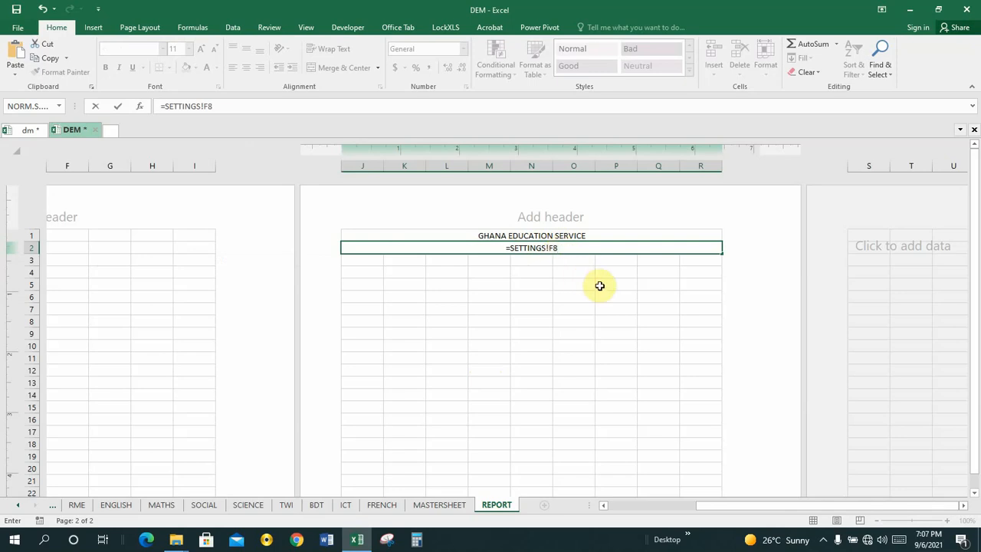
key(Return)
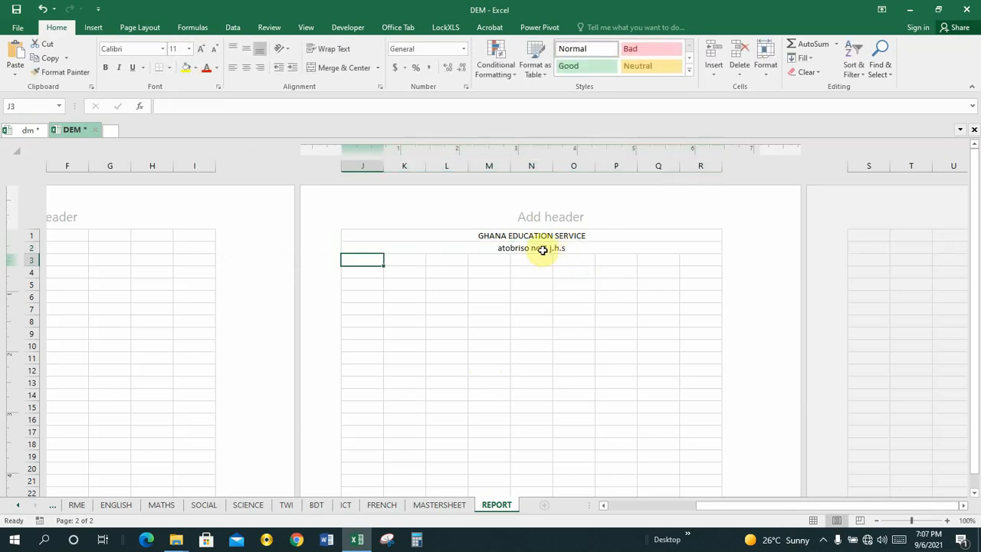
click(542, 249)
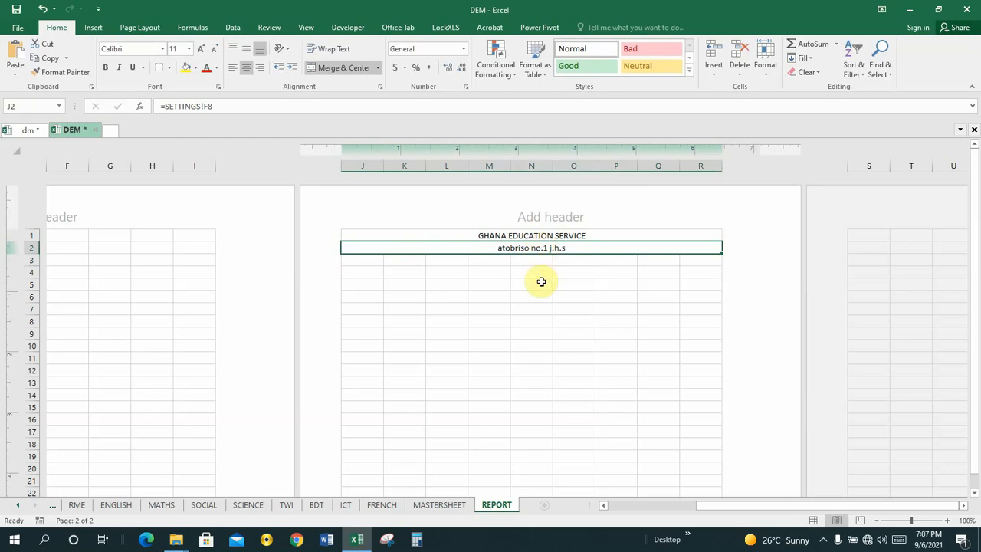
click(167, 106)
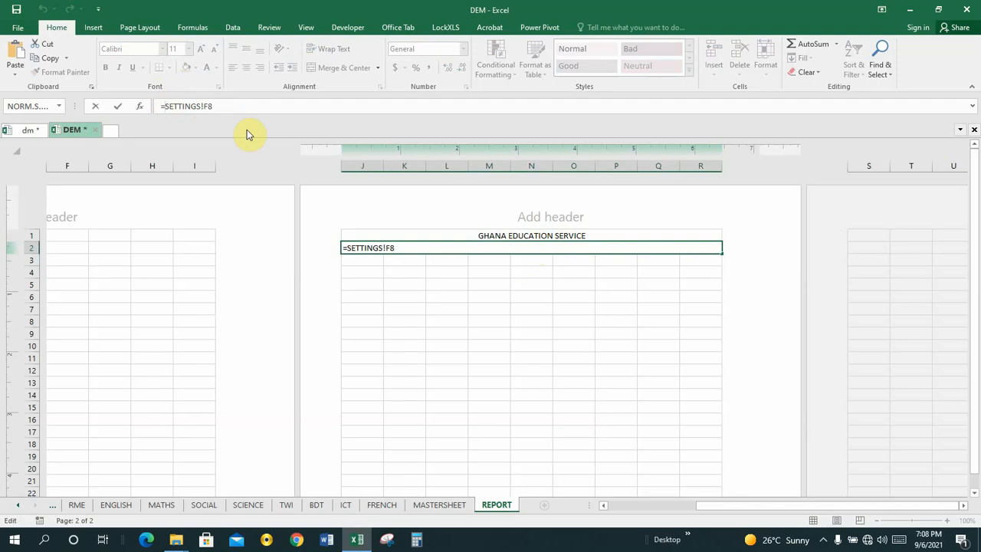
text(UP)
text(PER)
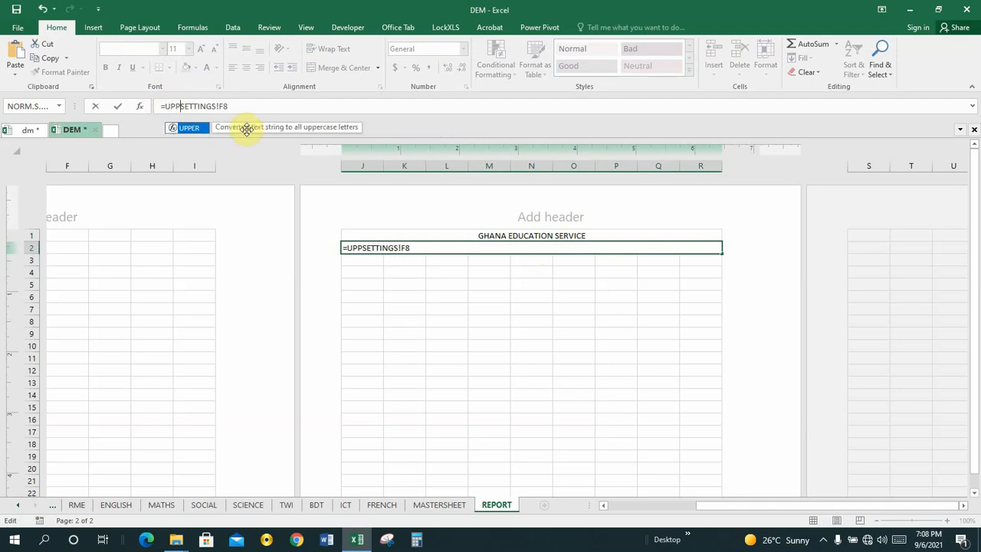
text(()
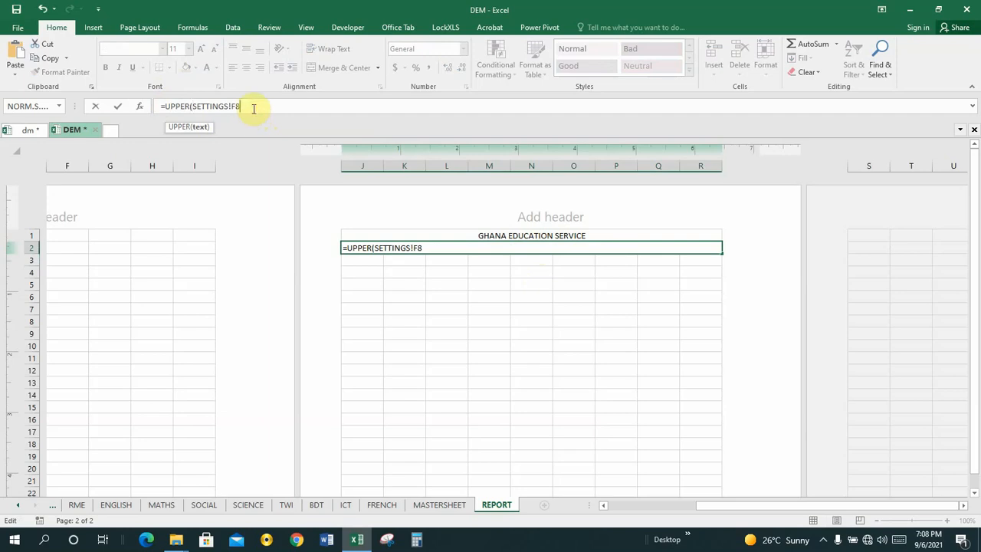
text(_)
text())
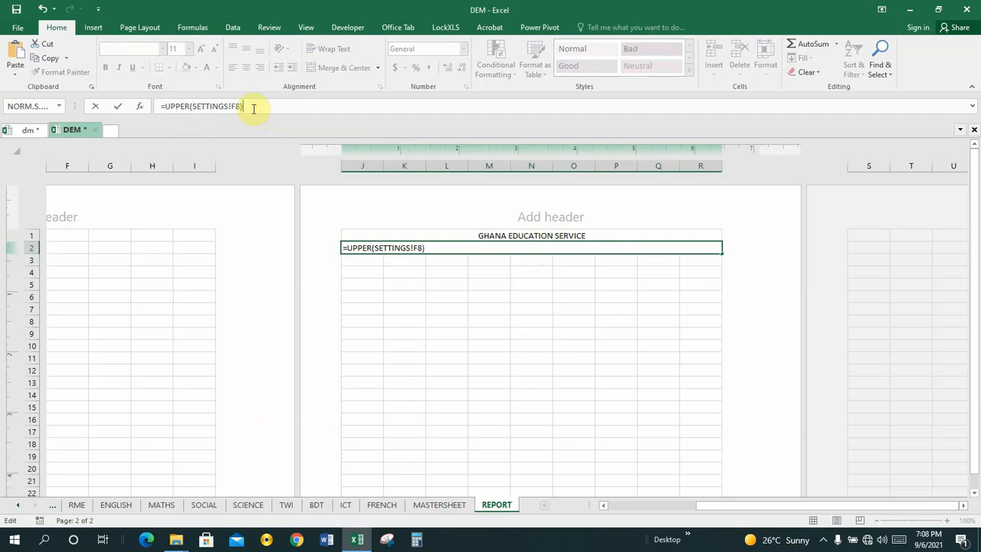
key(Return)
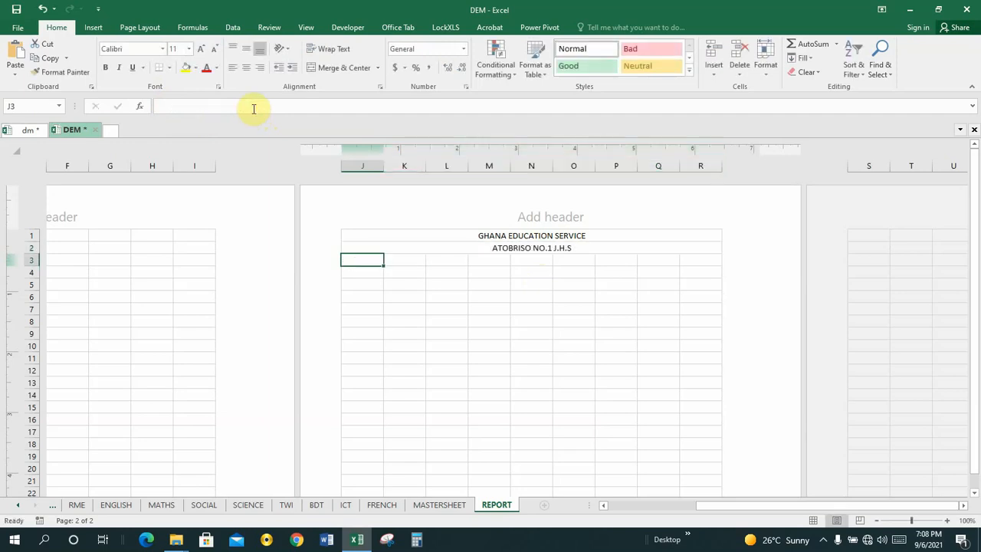
Change J2's formula to =UPPER(SETTINGS!$F$8) with an absolute reference
click(518, 251)
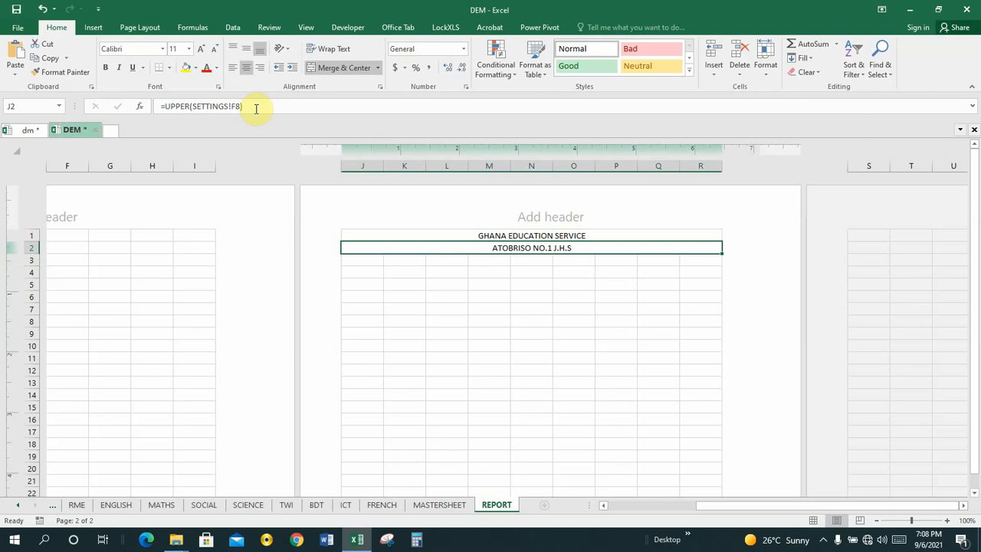
click(231, 106)
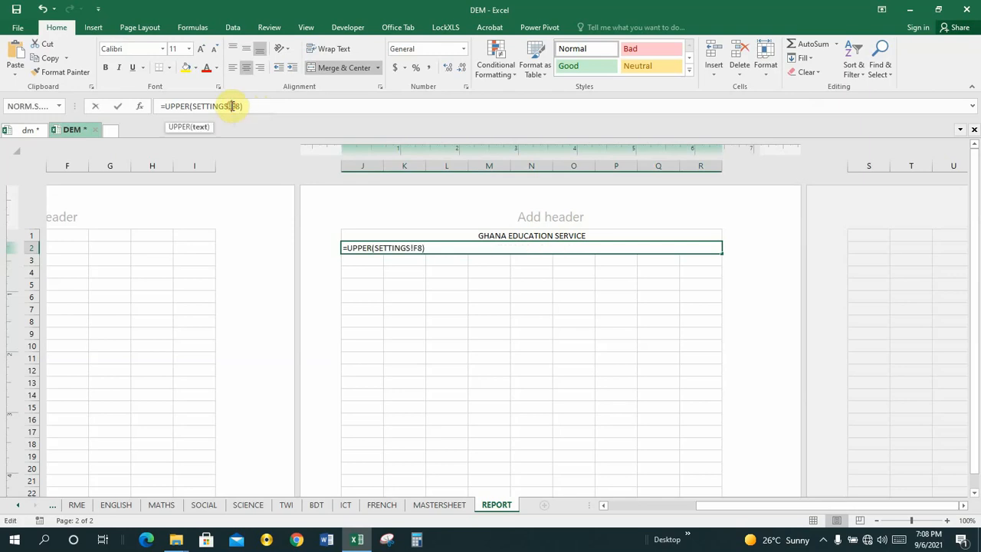
text($)
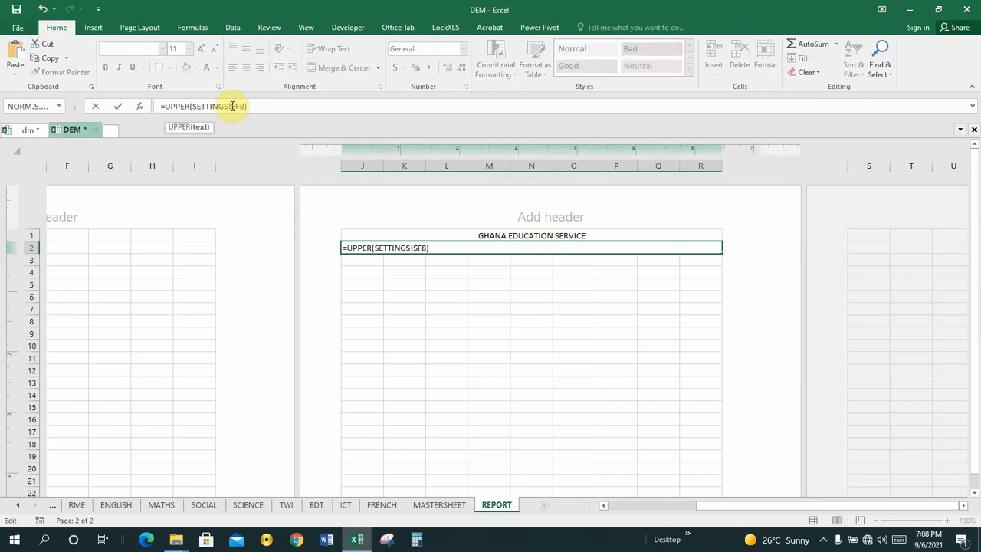
key(Right)
text($)
click(489, 256)
Check J2 against the finished dm report workbook, then return to DEM
click(522, 248)
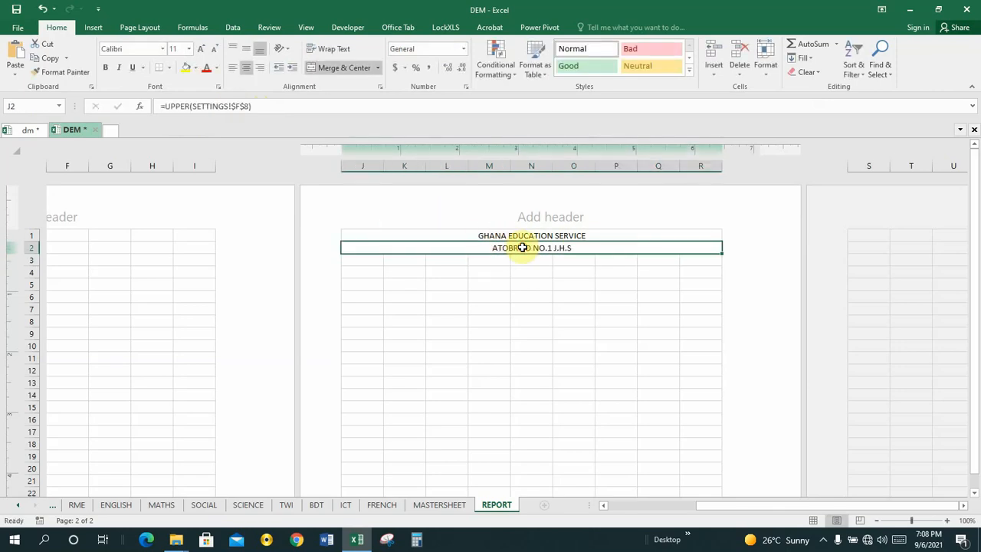
click(27, 131)
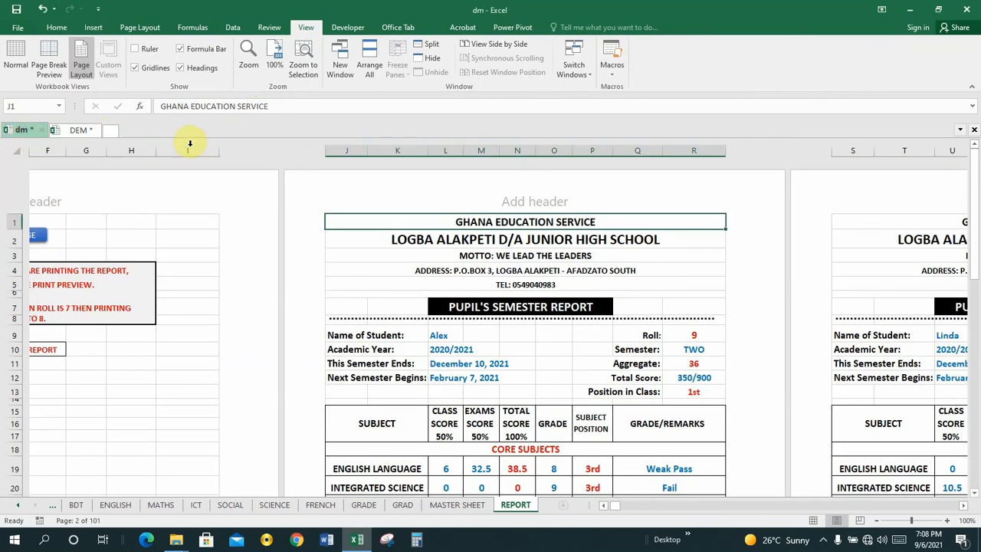
click(76, 129)
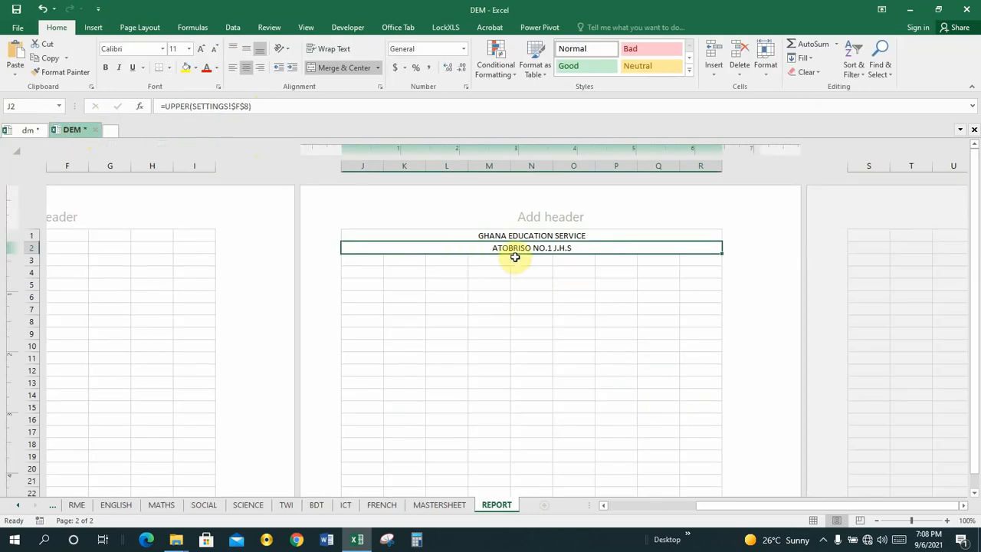
Merge and centre cells J3 through R3 for the motto line
click(365, 262)
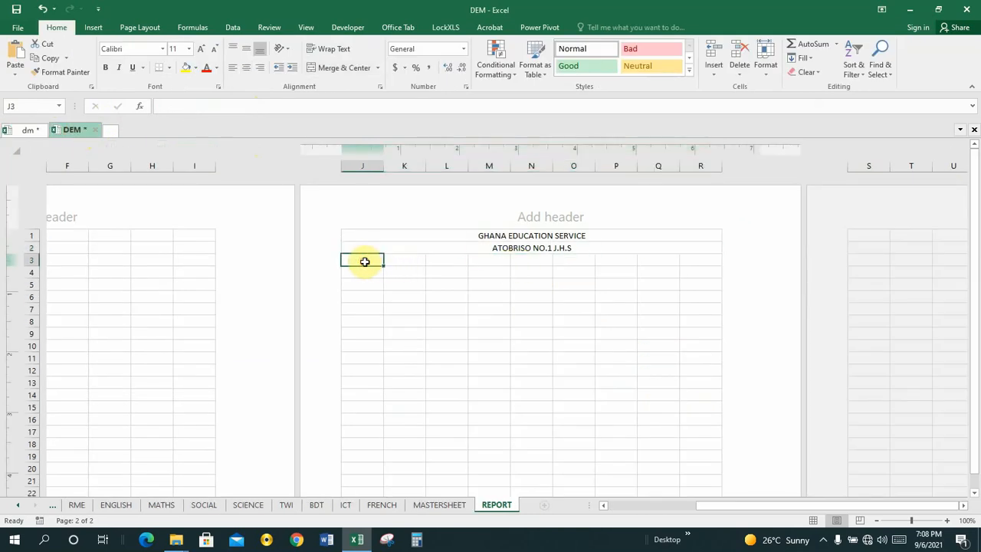
key(shift+Right)
key(shift+Right)
key(shift+Right)
key(shift+Right)
key(shift+Right)
key(shift+Right)
key(shift+Right)
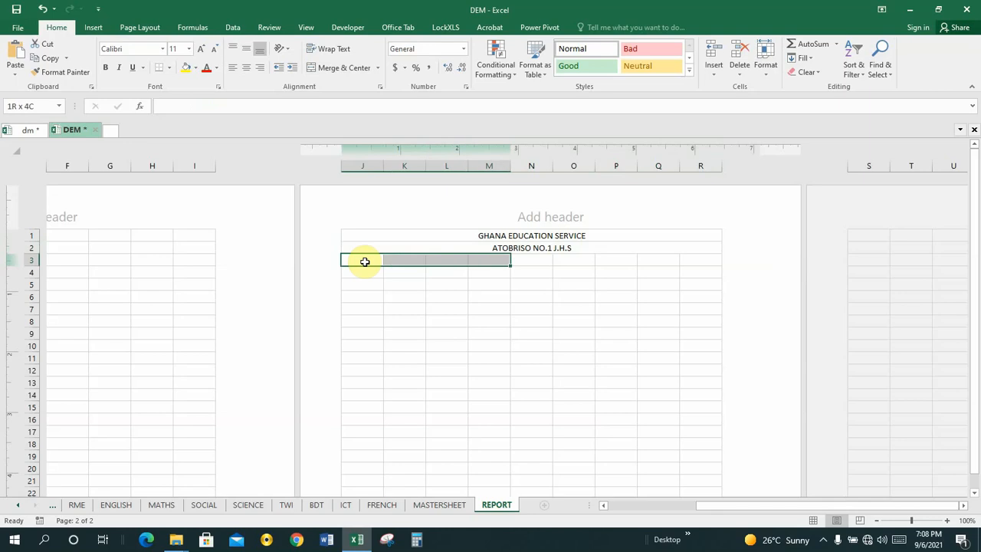
key(shift+Right)
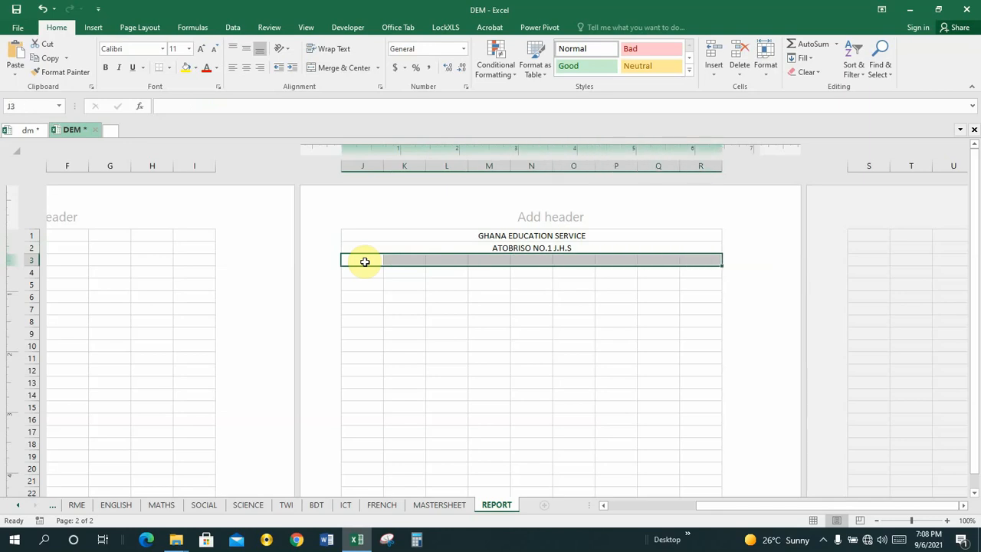
click(337, 68)
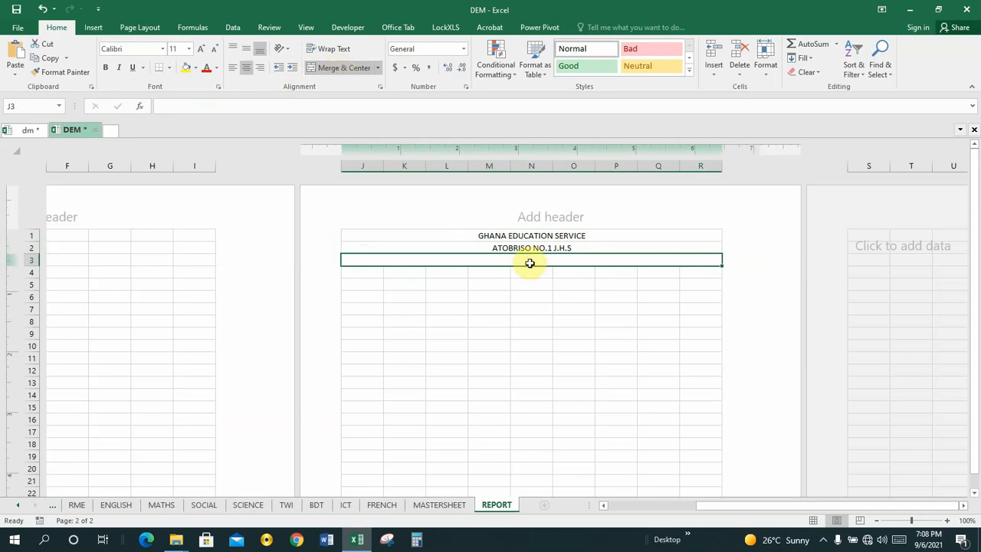
click(175, 101)
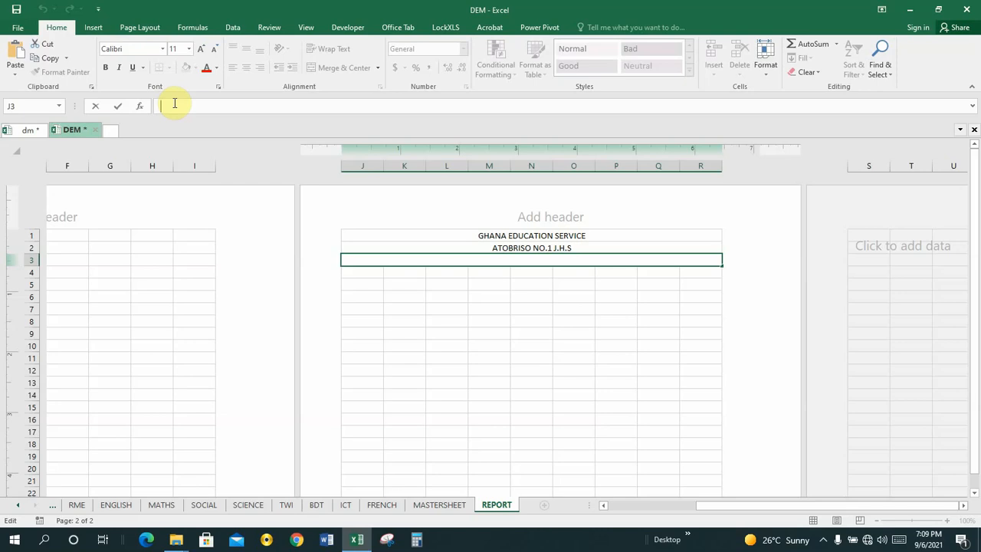
Enter ="MOTTO: " & SETTINGS!O8 in J3 to show the school motto
text(=")
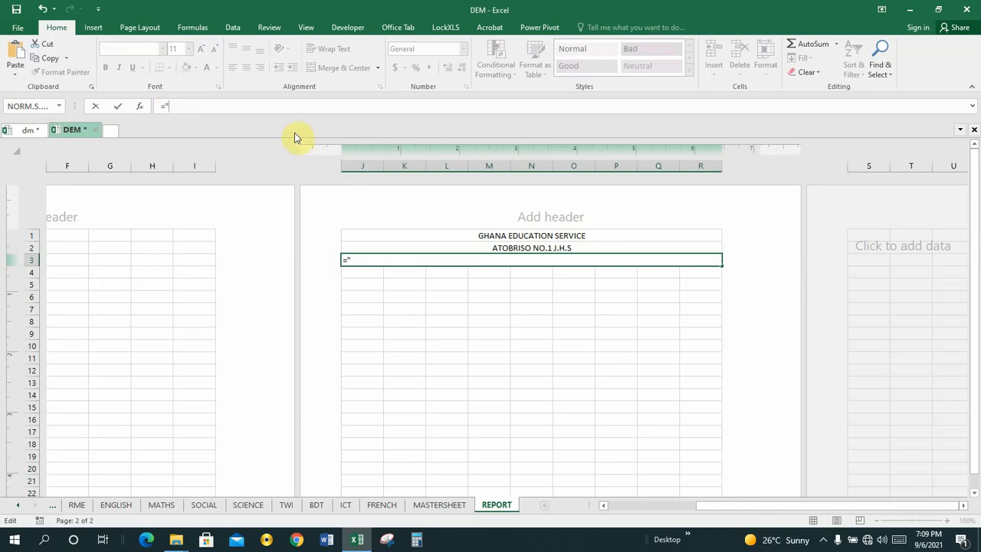
text(MOTTO:)
key(BackSpace)
text(&)
click(17, 505)
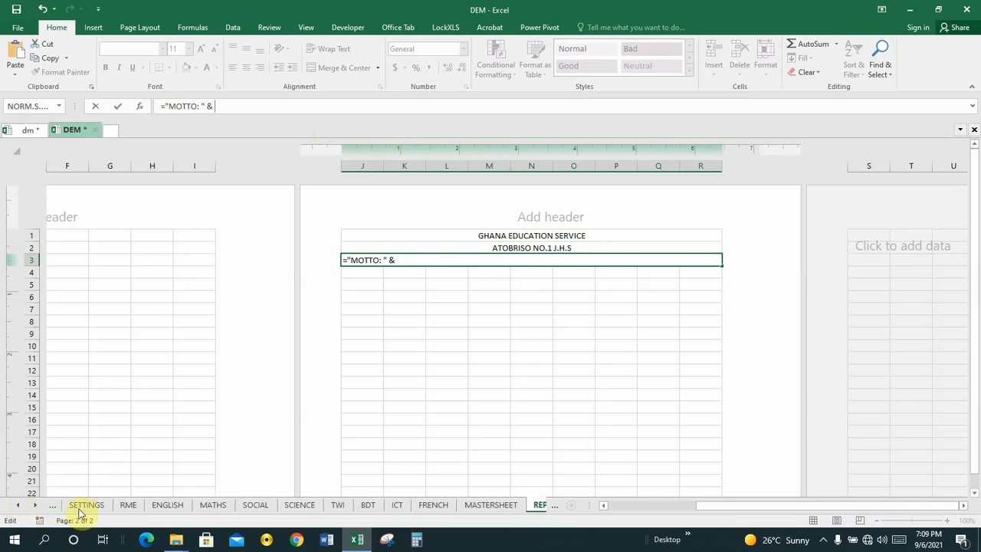
click(86, 505)
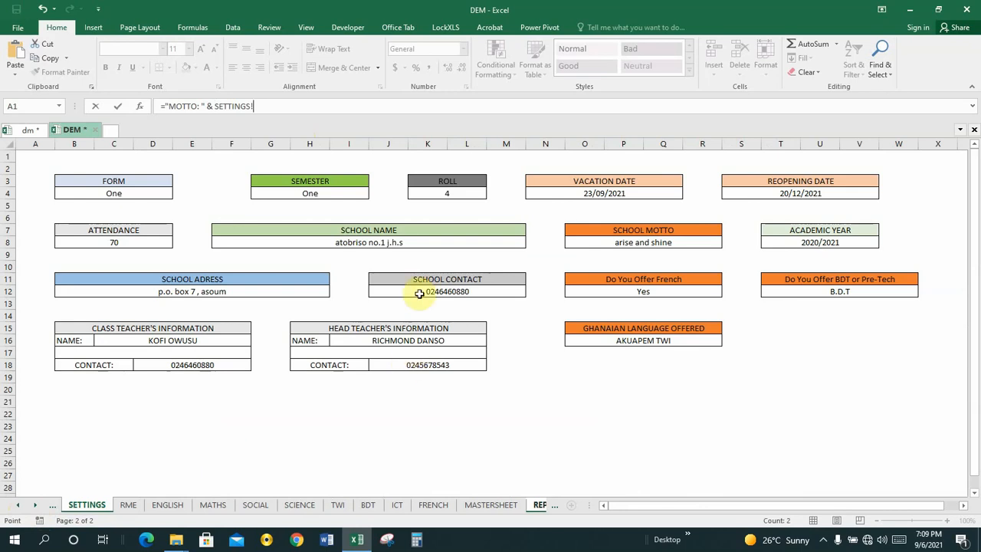
click(619, 244)
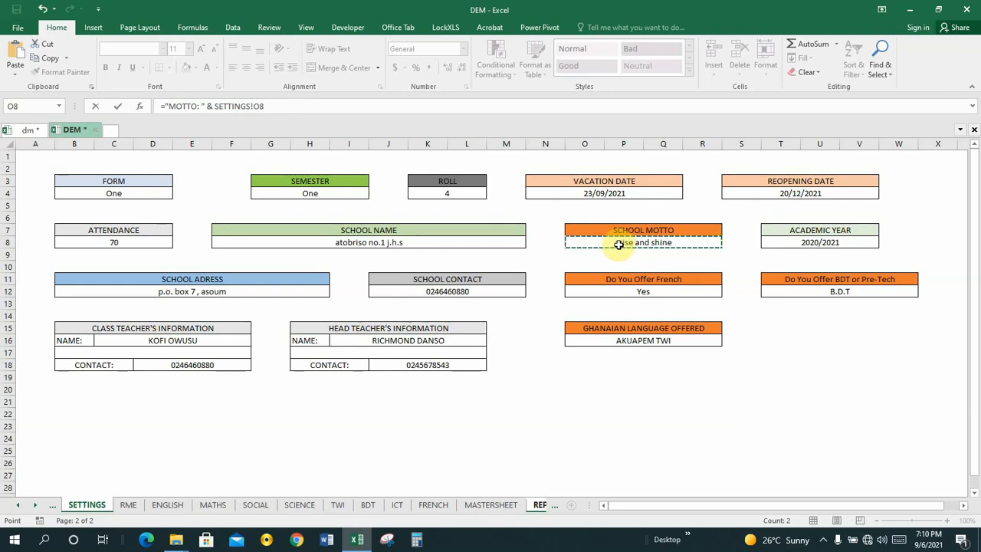
key(Return)
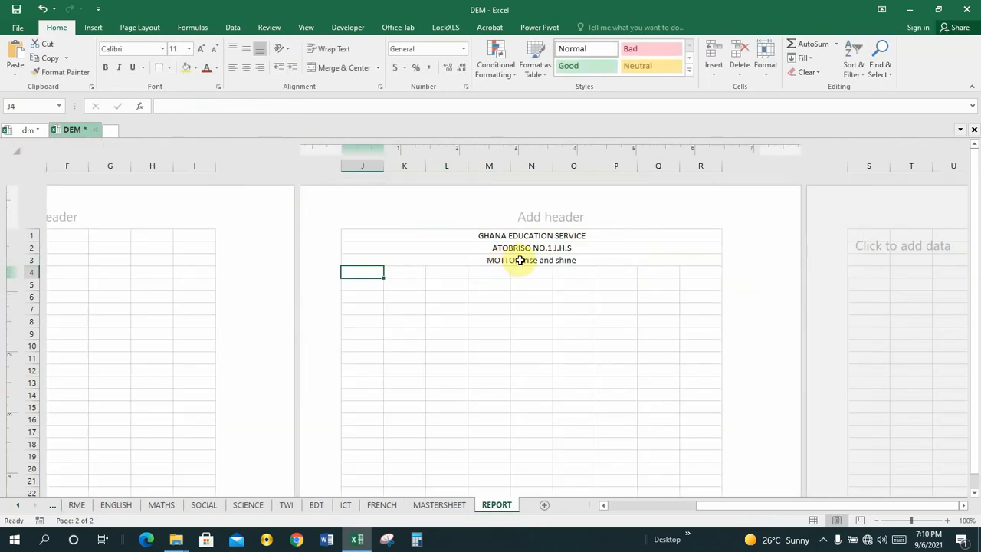
Change J3's formula to ="MOTTO: " & UPPER(SETTINGS!$O$8) to capitalise the motto
click(521, 261)
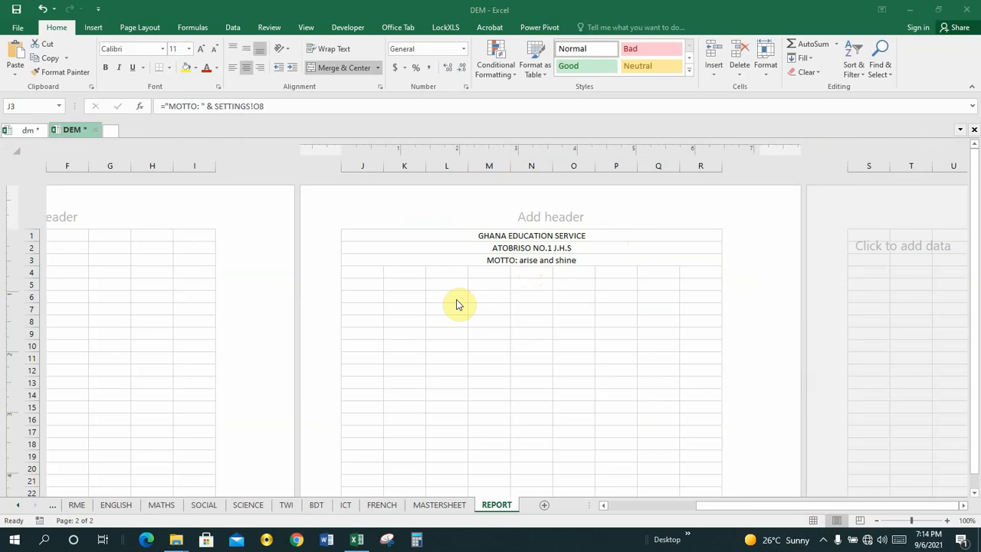
click(541, 260)
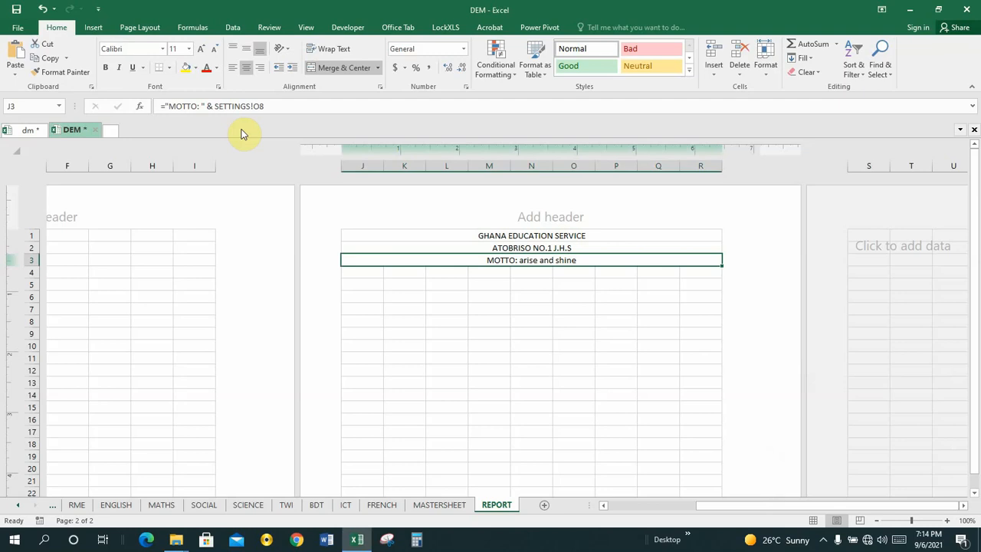
click(215, 106)
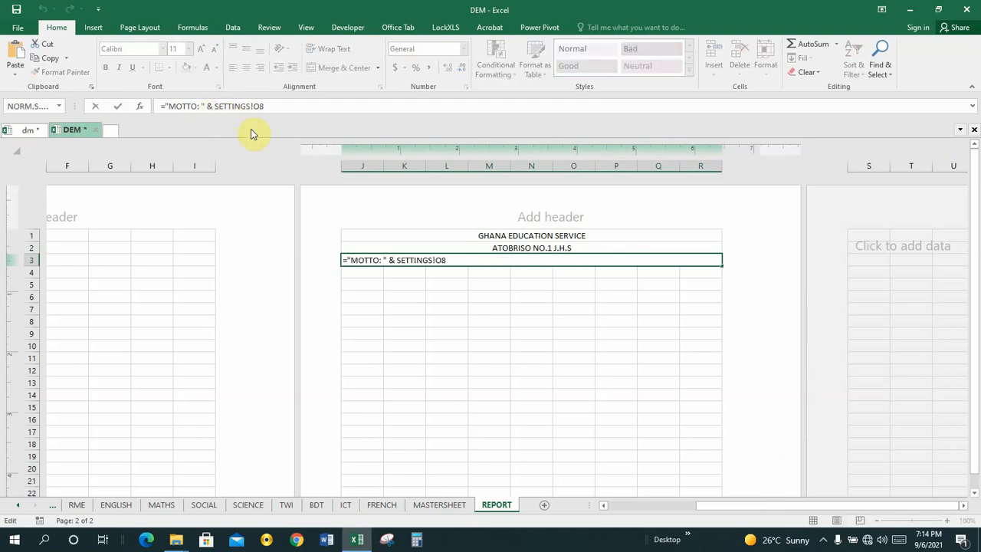
text(UPP)
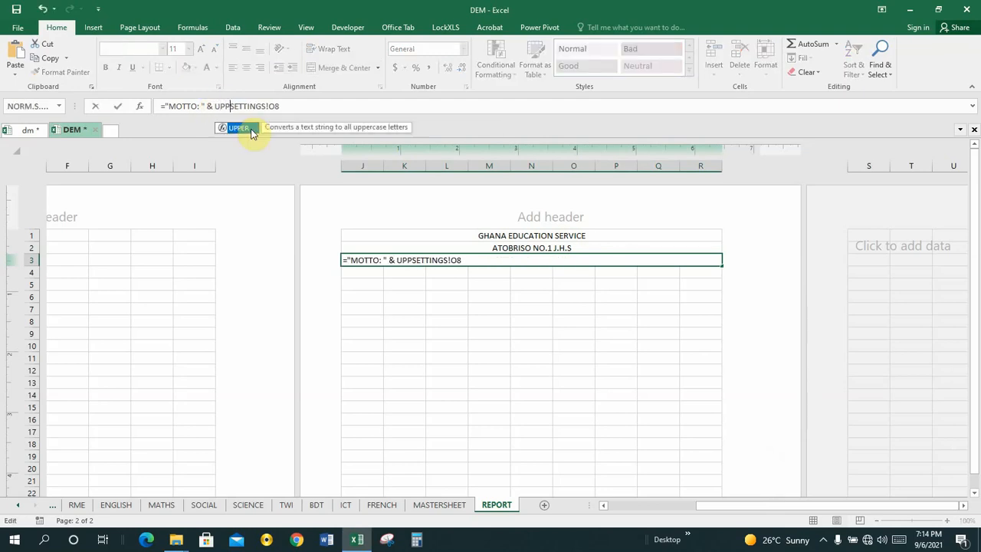
text(ER)
double_click(252, 133)
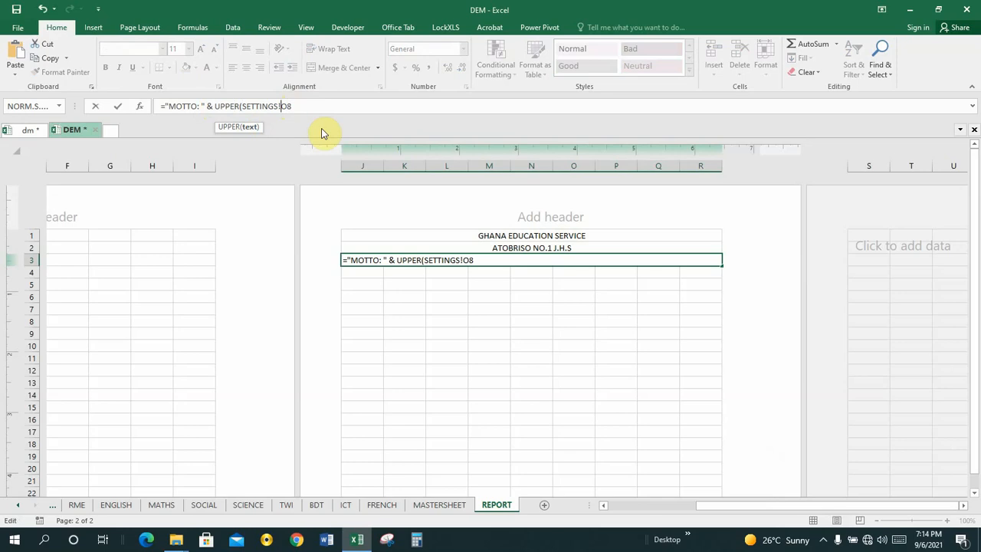
text($O$8))
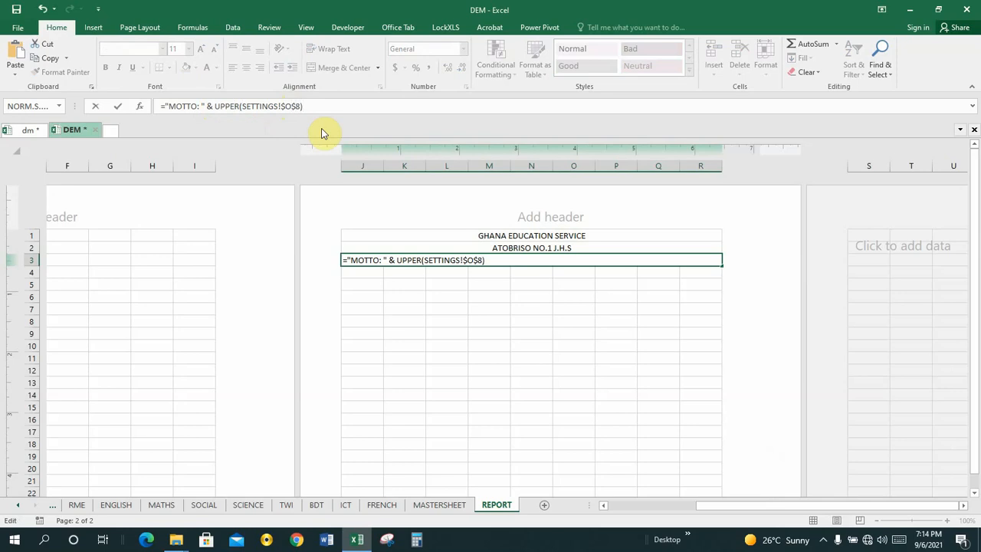
key(Return)
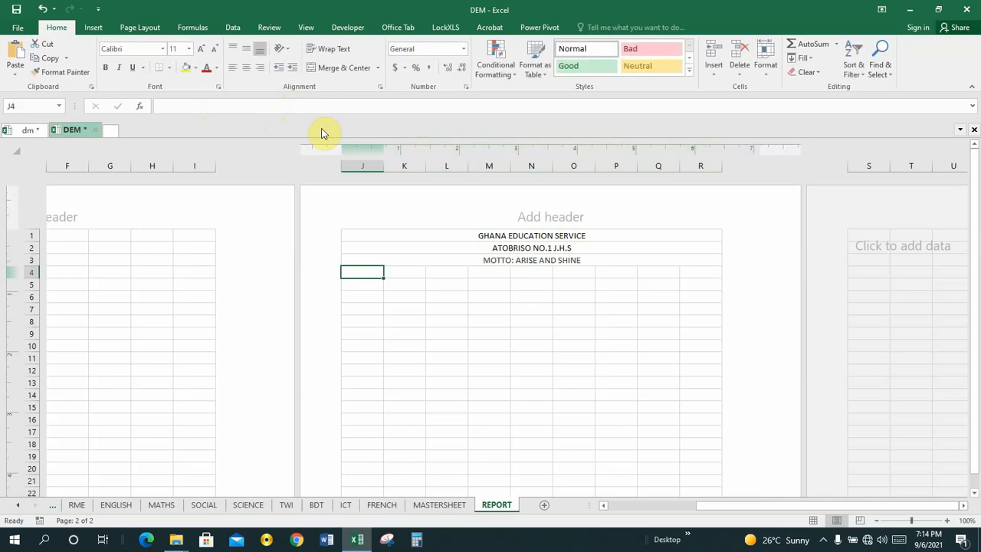
click(526, 261)
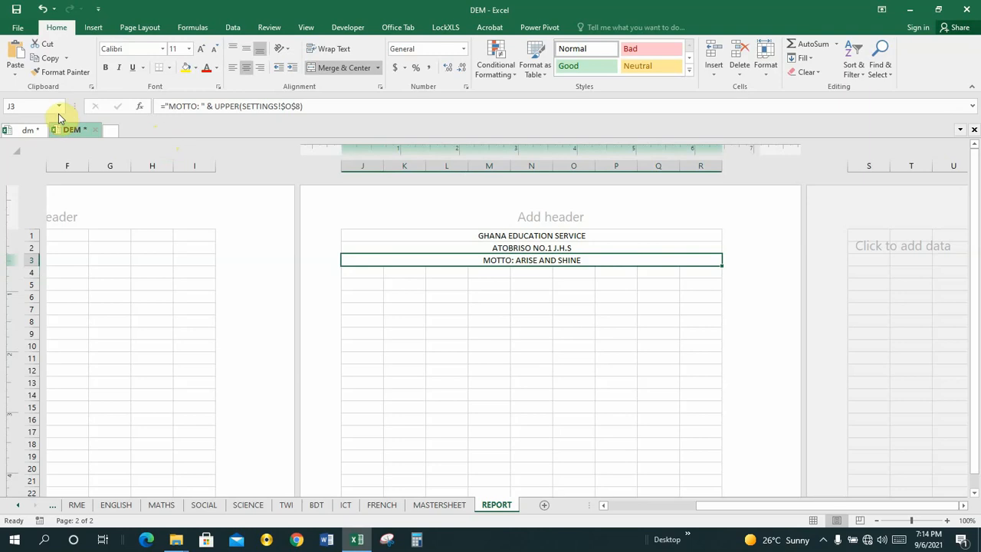
click(31, 131)
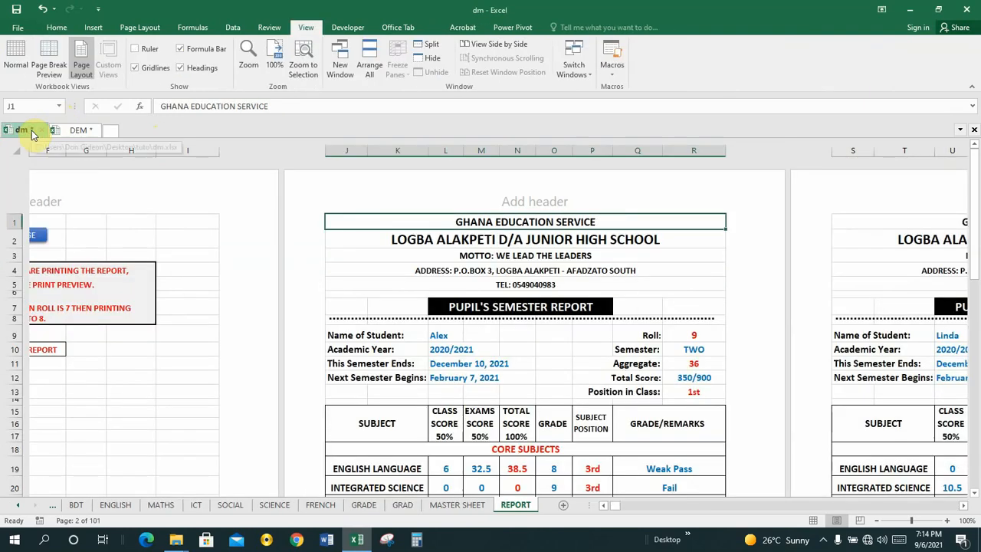
click(468, 270)
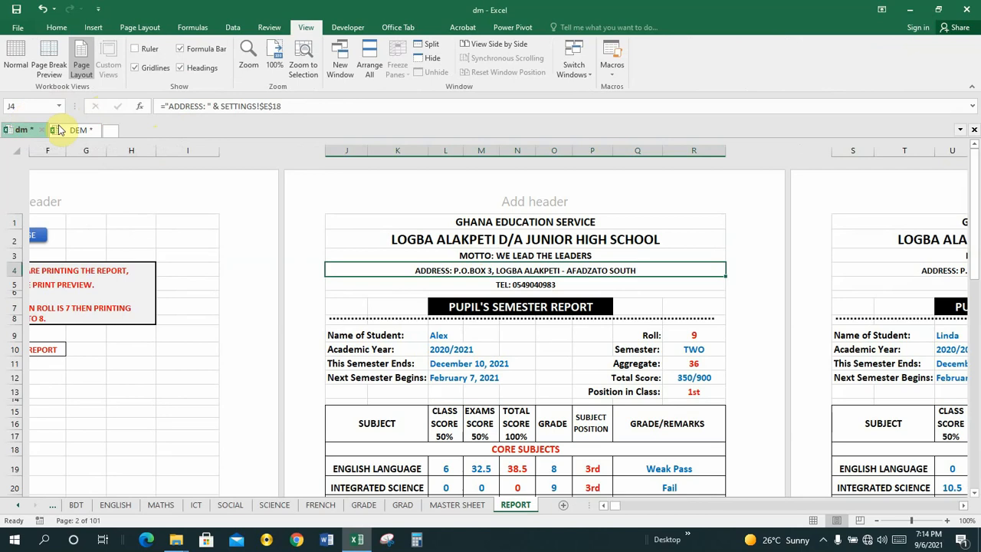
click(74, 131)
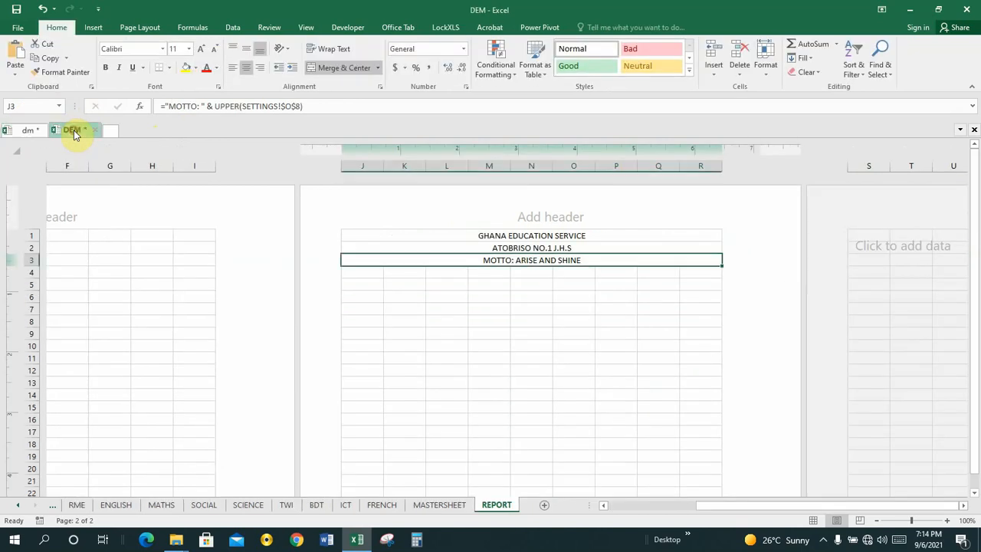
click(362, 272)
key(shift+Right)
key(shift+Right)
key(shift+Right)
key(shift+Right)
key(shift+Right)
key(shift+Right)
key(shift+Right)
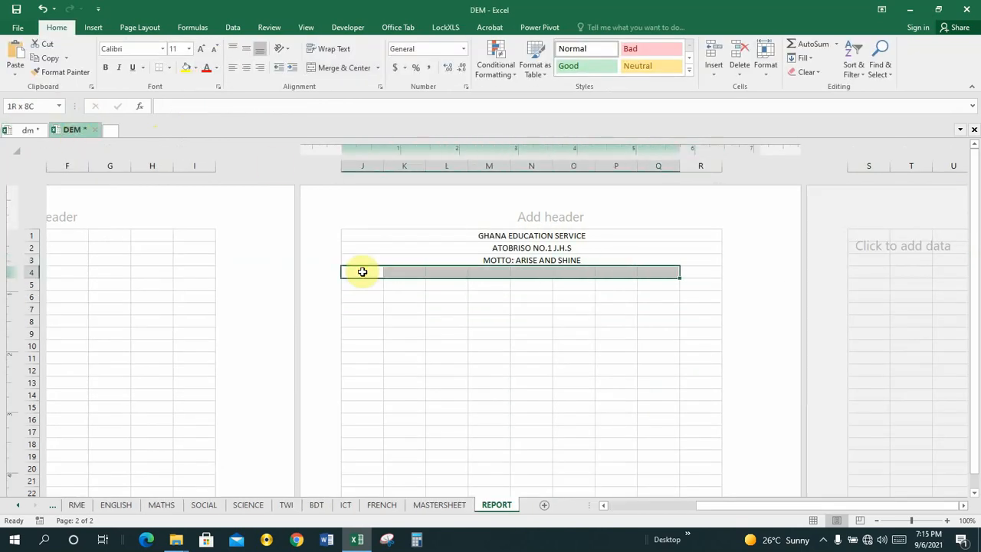
Merge J4:R4 and begin the formula ="ADDRESS: " & in it
key(shift+Right)
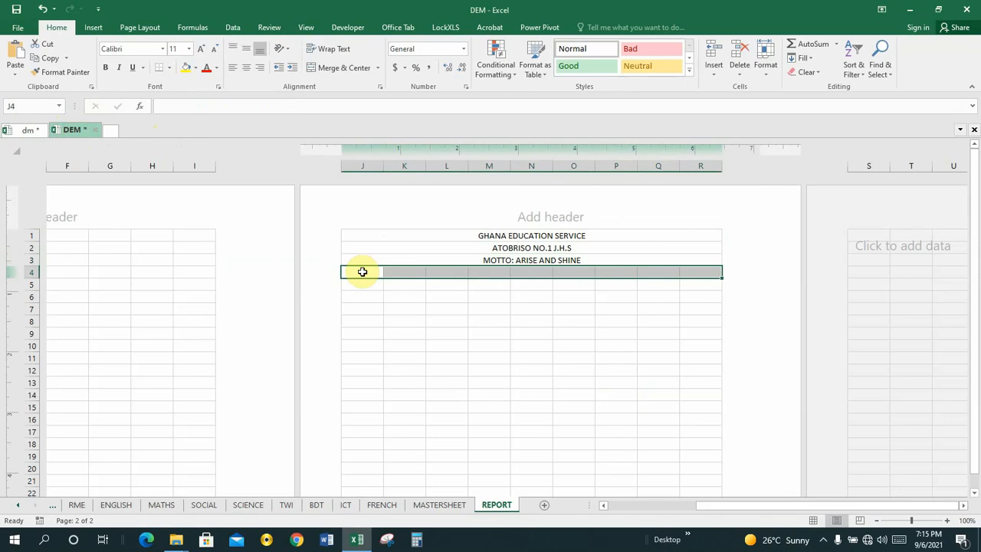
click(325, 69)
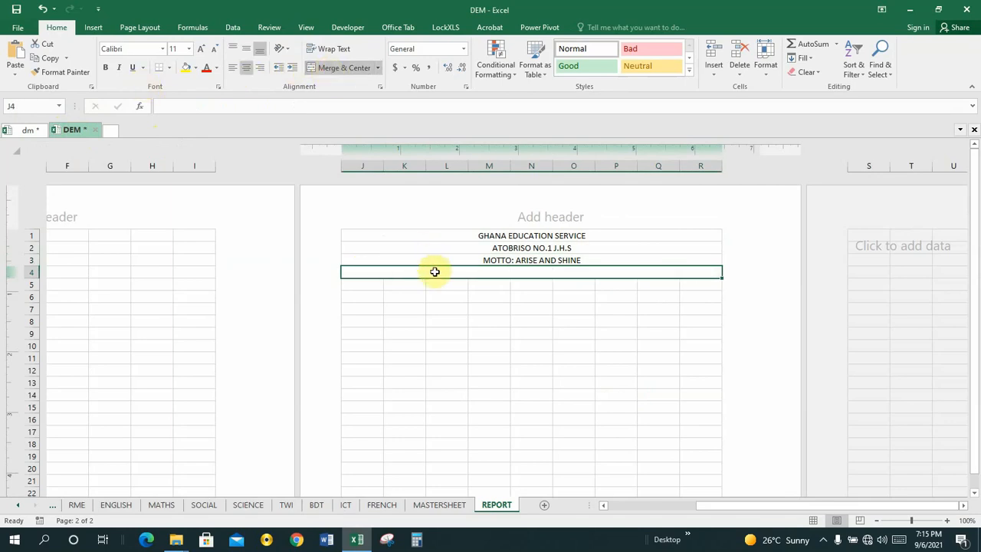
text(=)
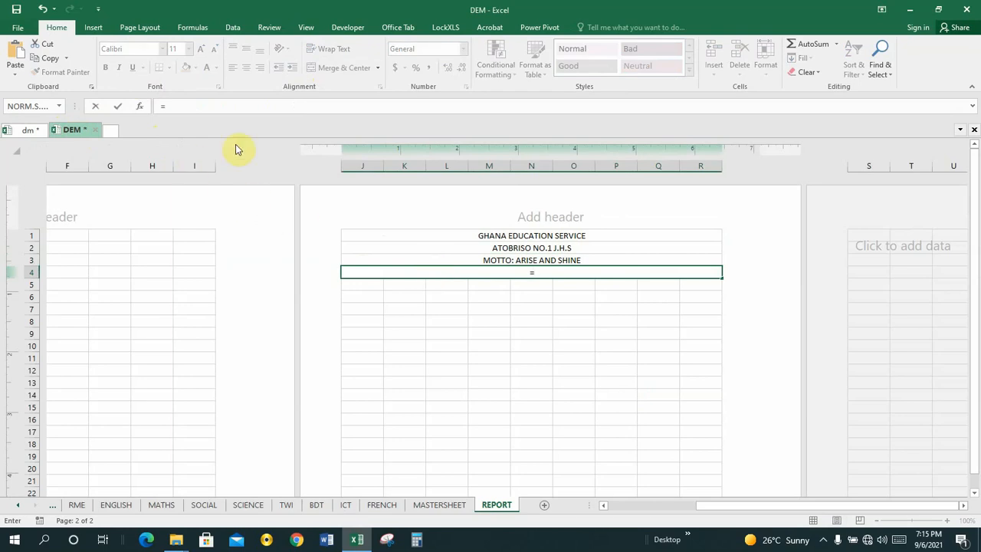
text("ADDRESS)
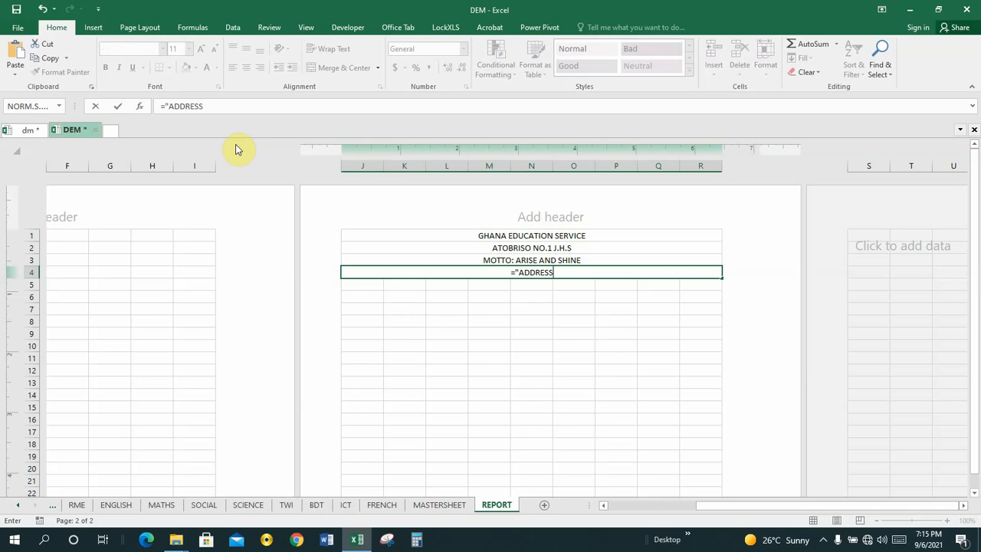
text(:)
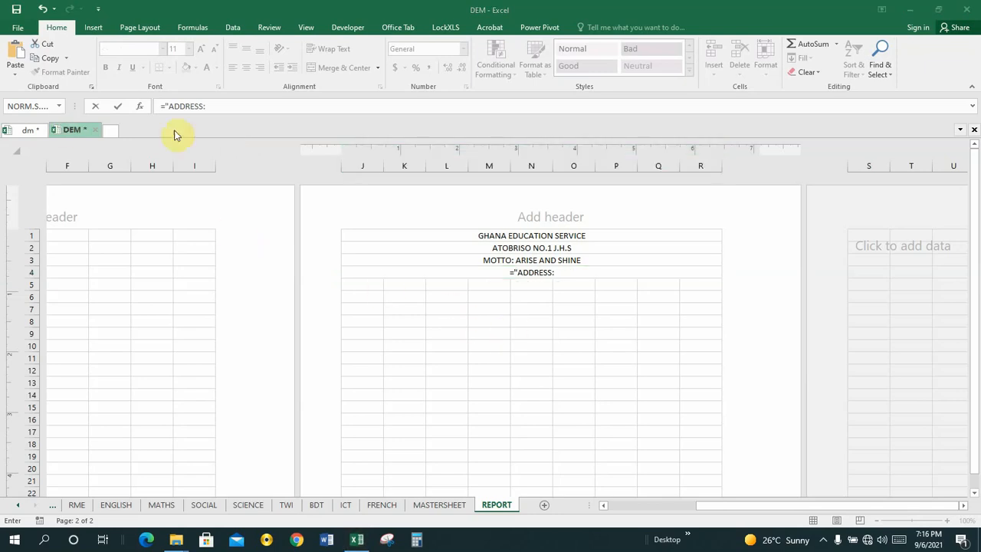
click(219, 105)
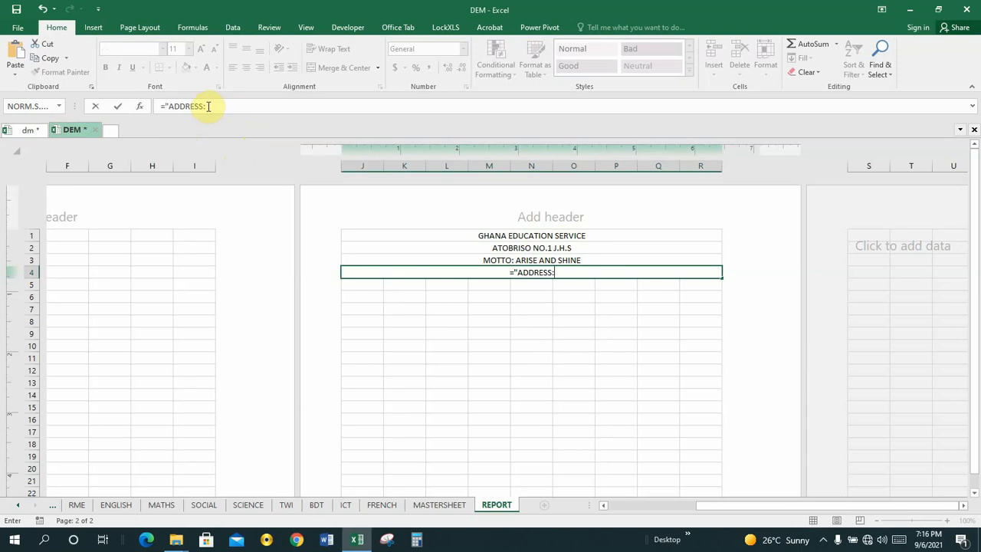
click(208, 106)
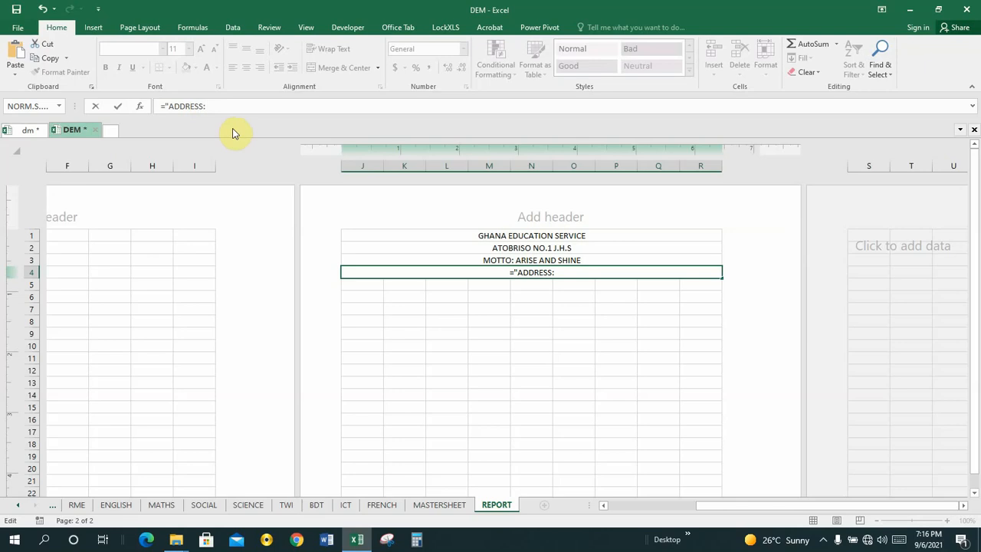
text(" &)
click(20, 505)
click(20, 506)
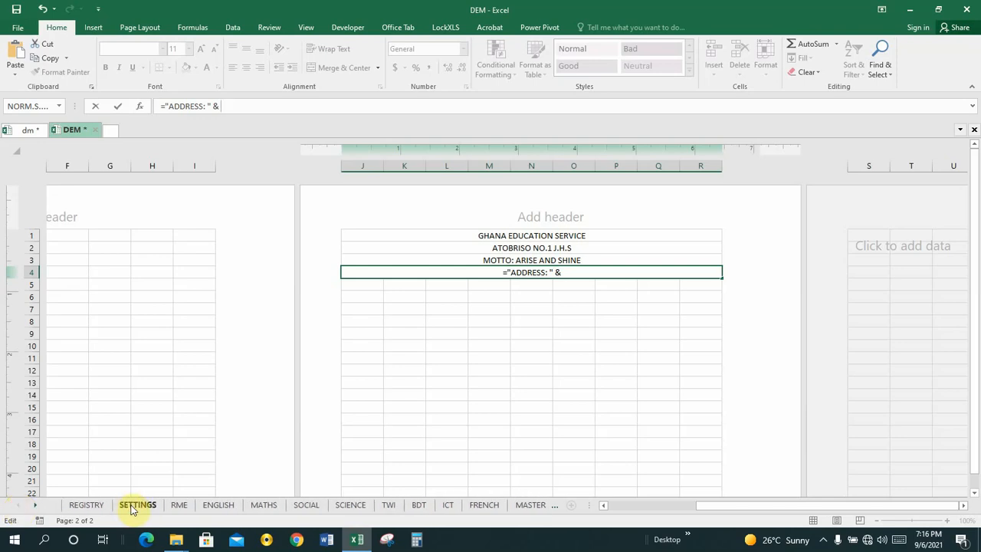
Complete J4's formula with the SETTINGS address cell B12 and compare with the dm workbook
click(134, 505)
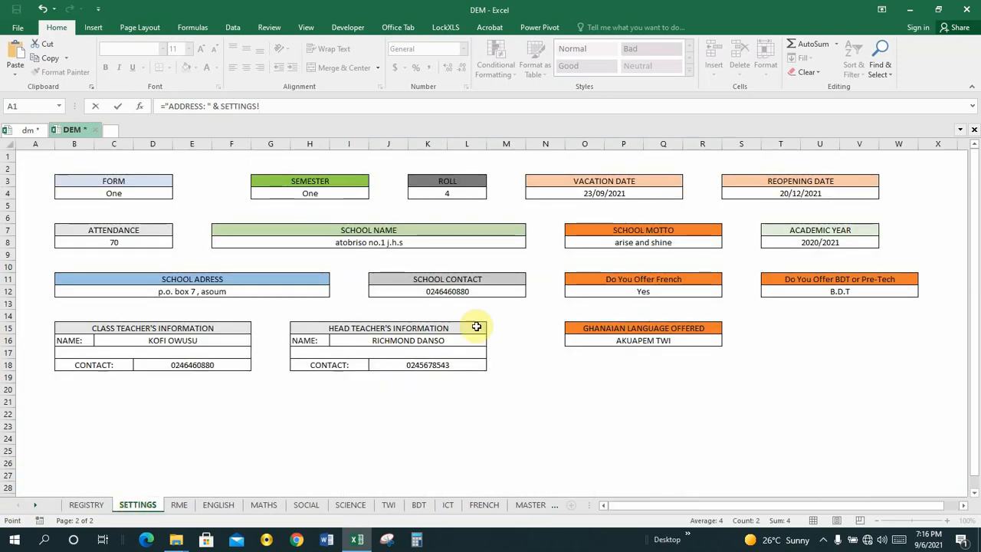
click(189, 293)
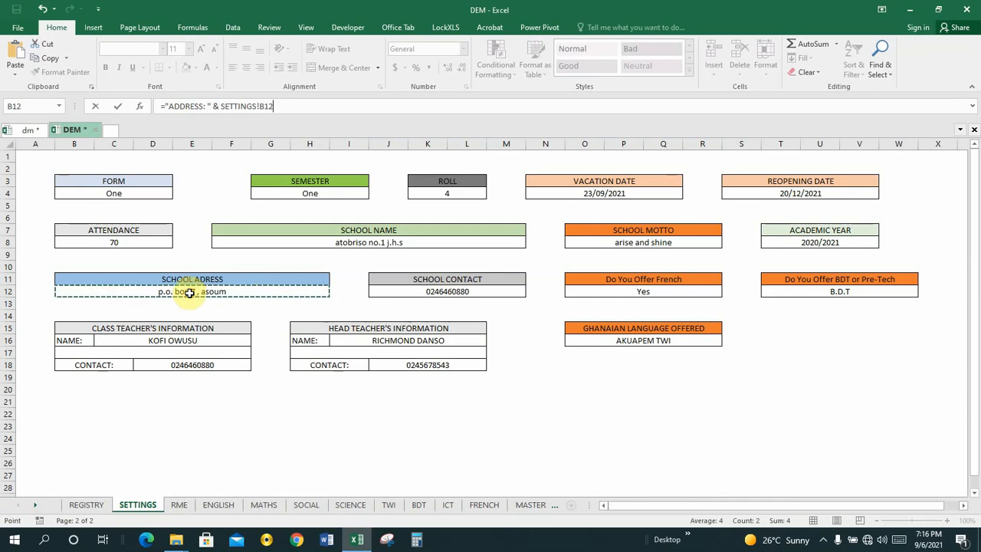
key(Return)
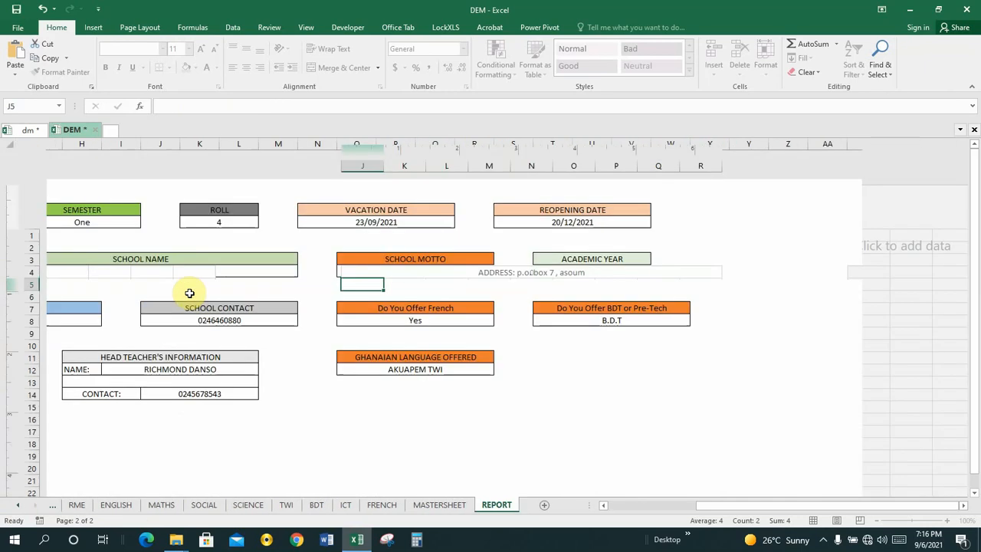
click(553, 274)
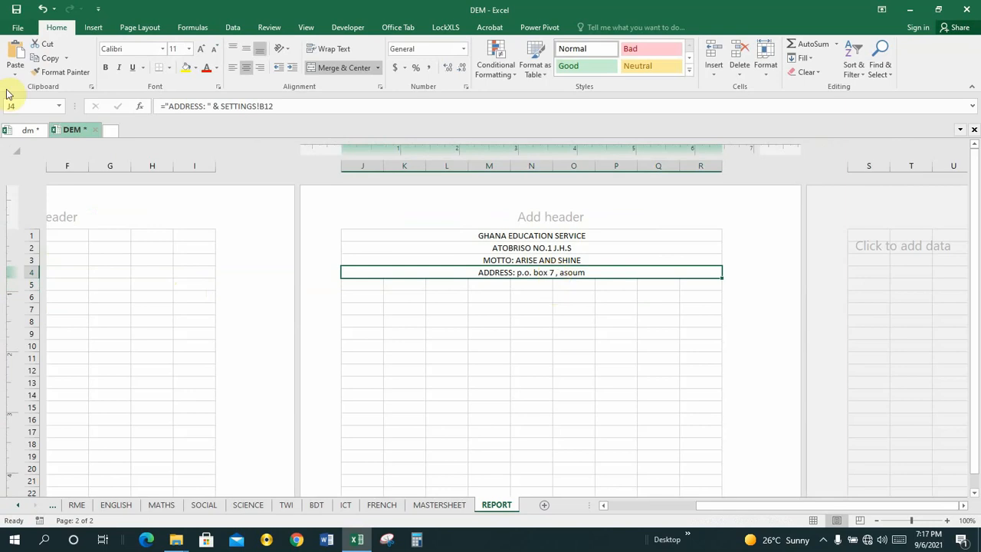
click(29, 131)
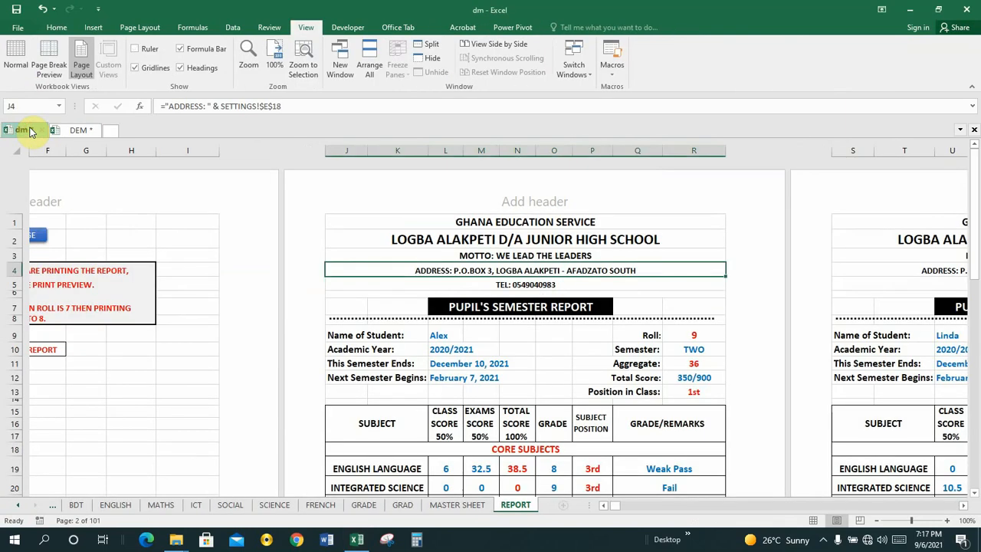
click(73, 132)
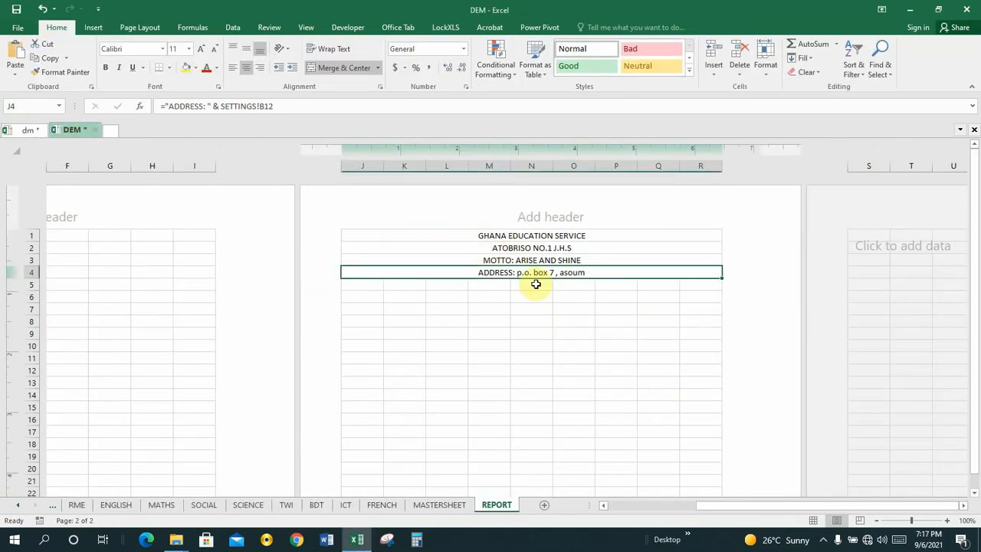
Change J4's formula to ="ADDRESS: " & UPPER(SETTINGS!$B$12)
click(222, 105)
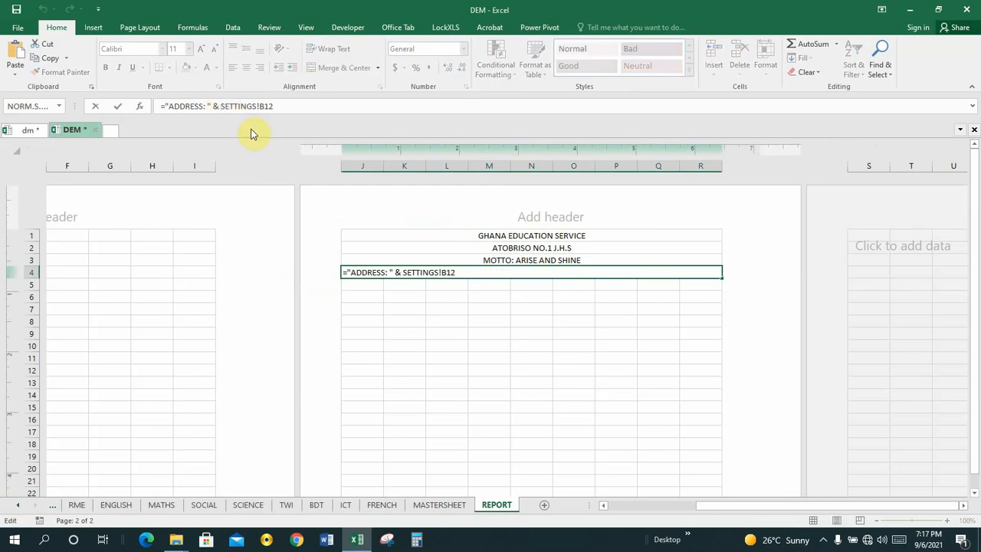
text(UPP)
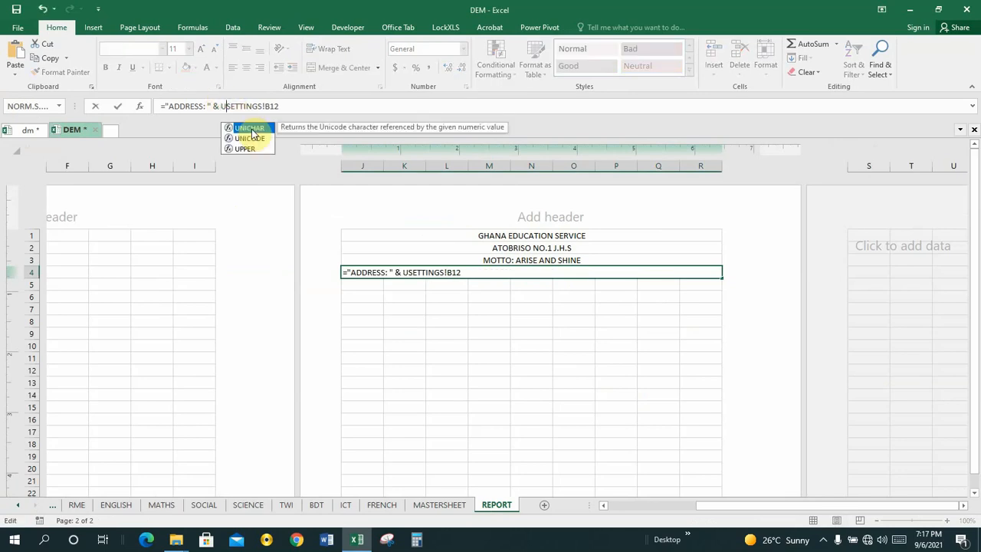
text(ER()
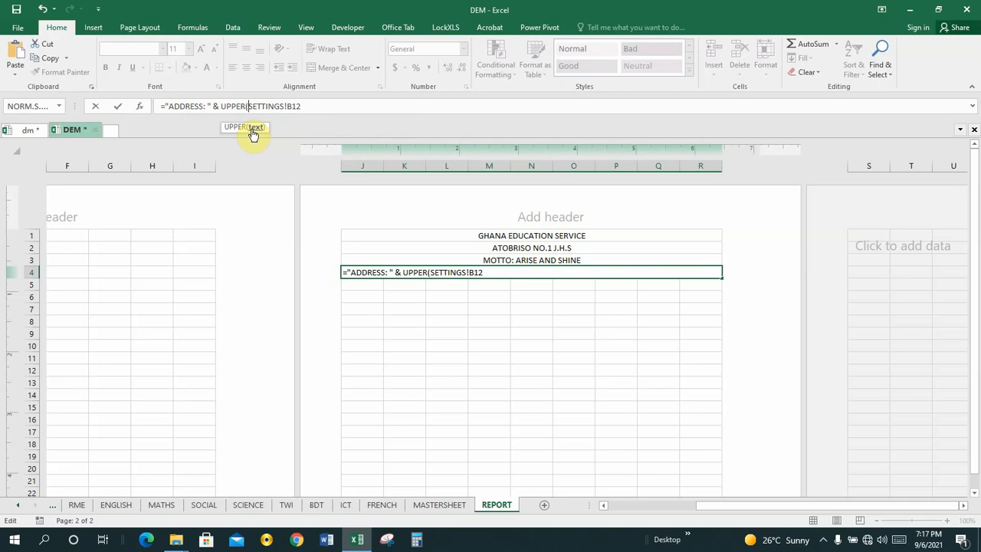
key(Right)
key(Right)
key(Right)
key(Right)
key(Right)
text($)
key(Right)
text($12))
key(Return)
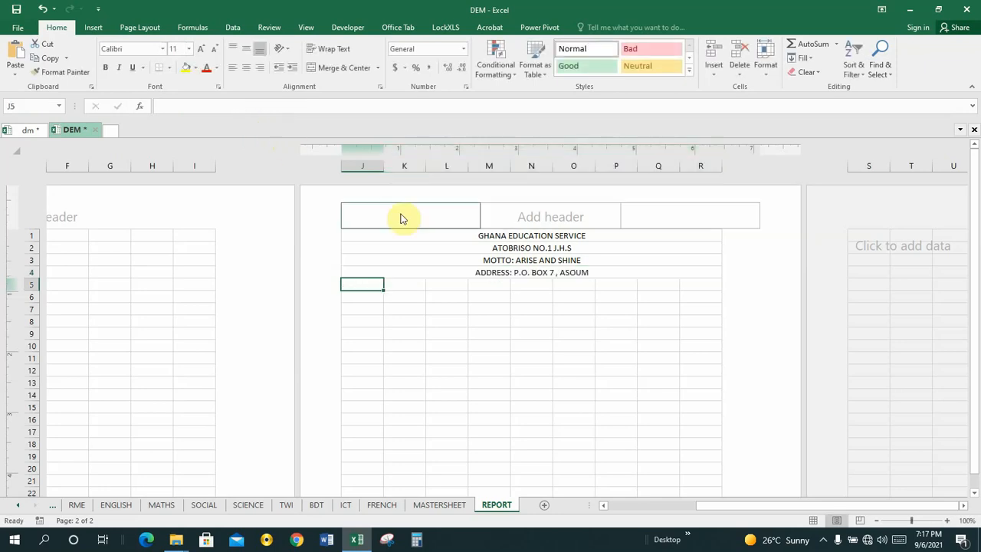
Check the address formula in J4 and save the workbook with Ctrl+S
click(533, 273)
click(526, 321)
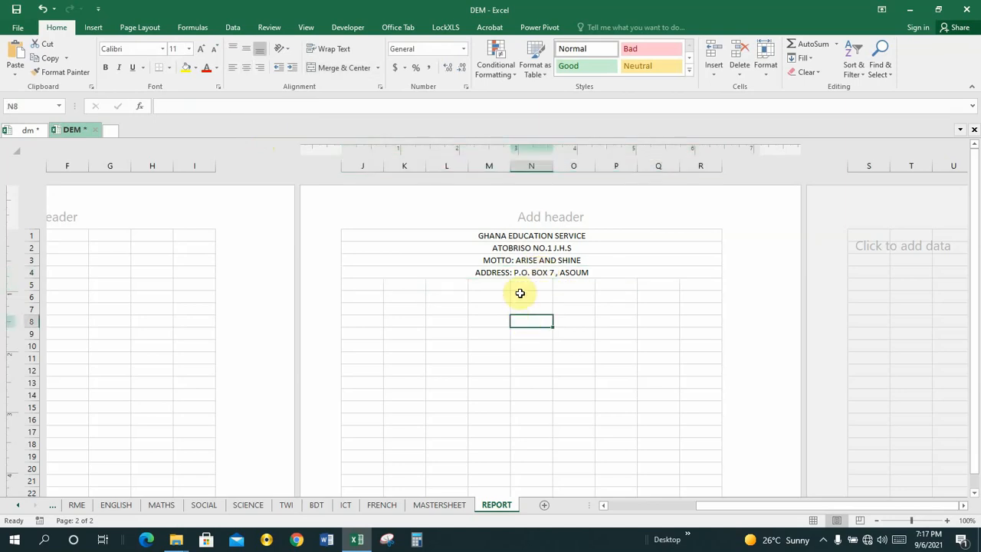
key(Up)
key(Up)
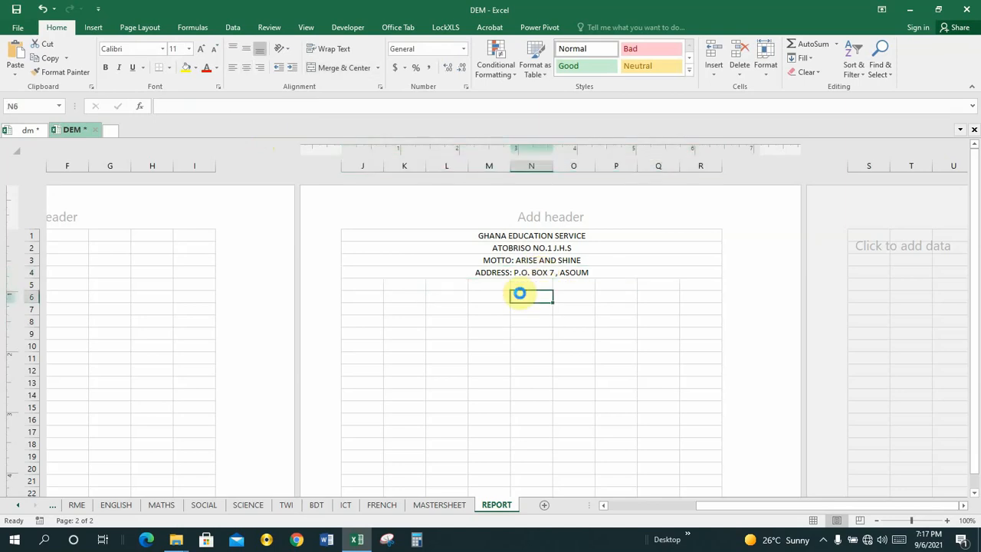
key(ctrl+s)
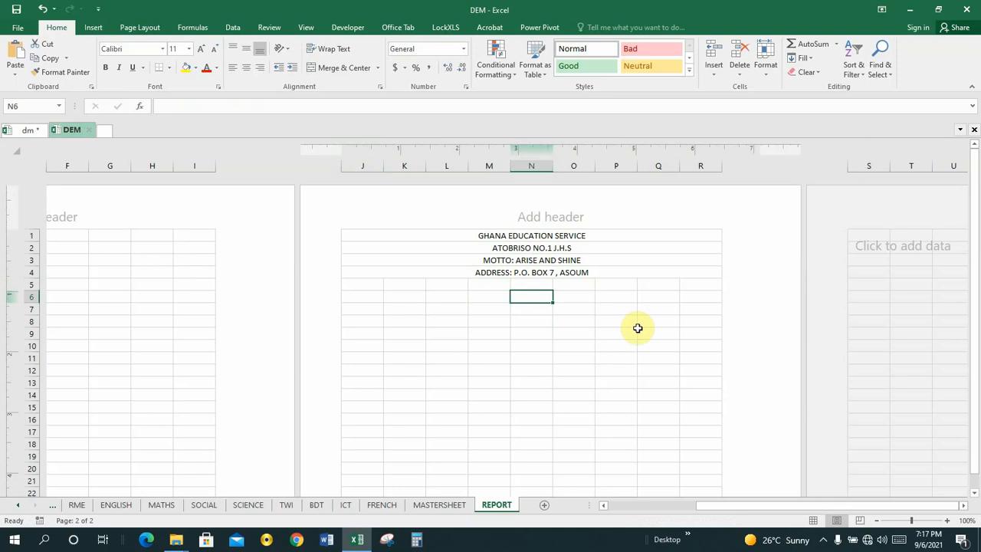
Glance at the dm workbook, then return to DEM's REPORT sheet at J5
click(22, 132)
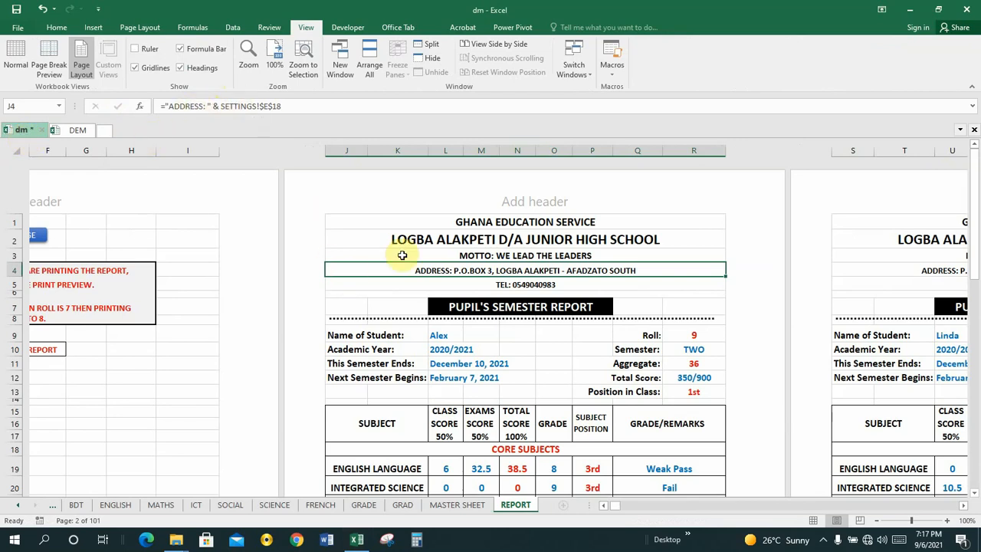
click(77, 130)
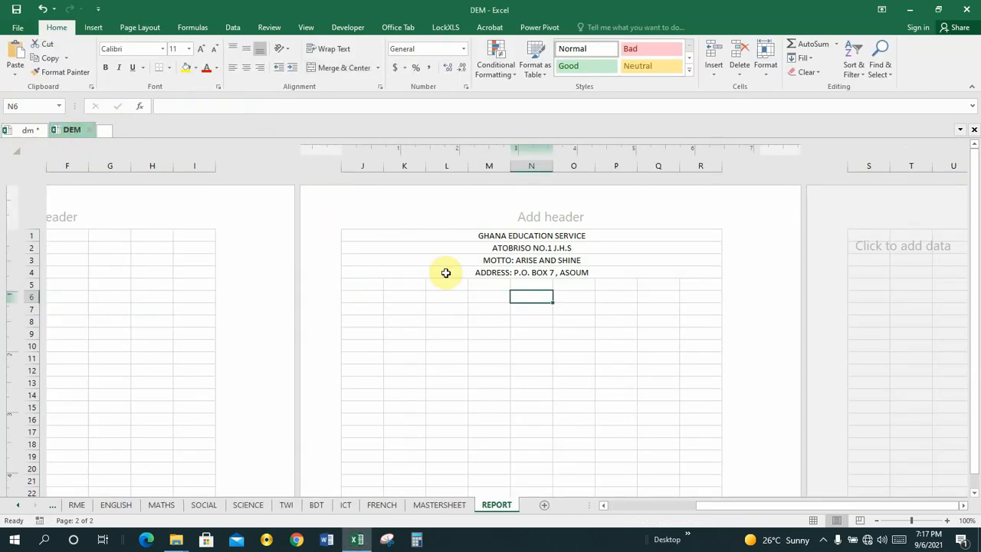
click(352, 285)
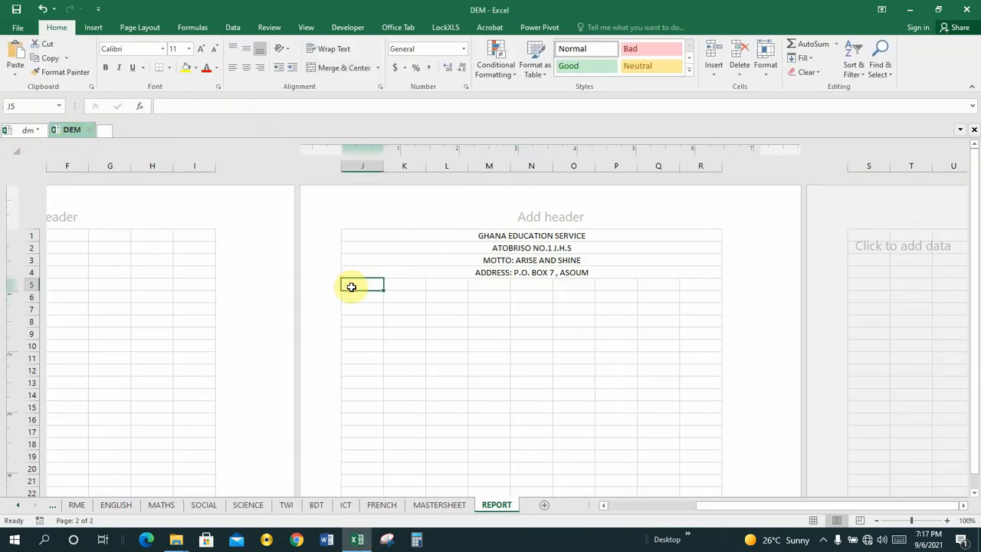
Select J5 through R5 and combine them with Merge & Center
key(shift+Right)
key(shift+Right)
key(shift+Right)
key(shift+Right)
key(shift+Right)
key(shift+Right)
key(shift+Right)
key(shift+Right)
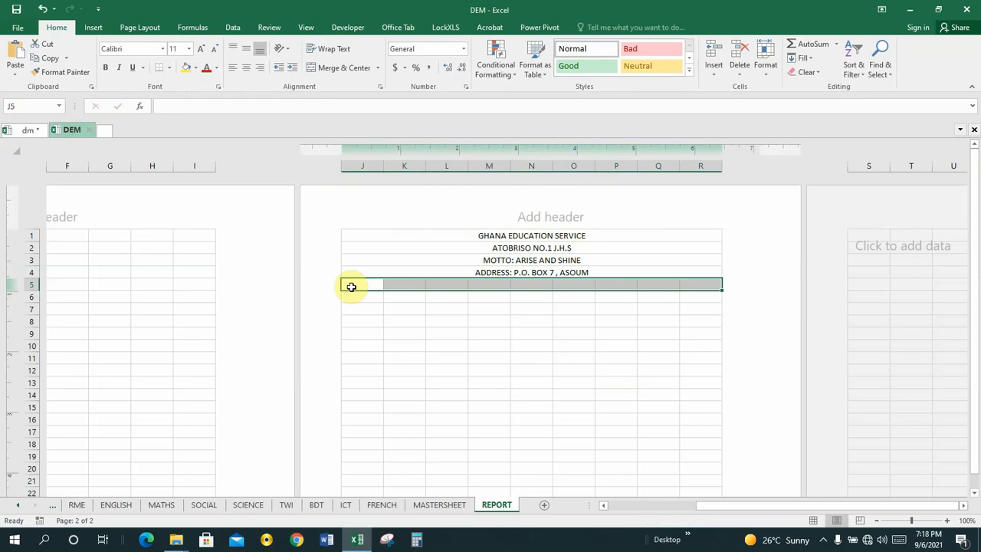
click(485, 318)
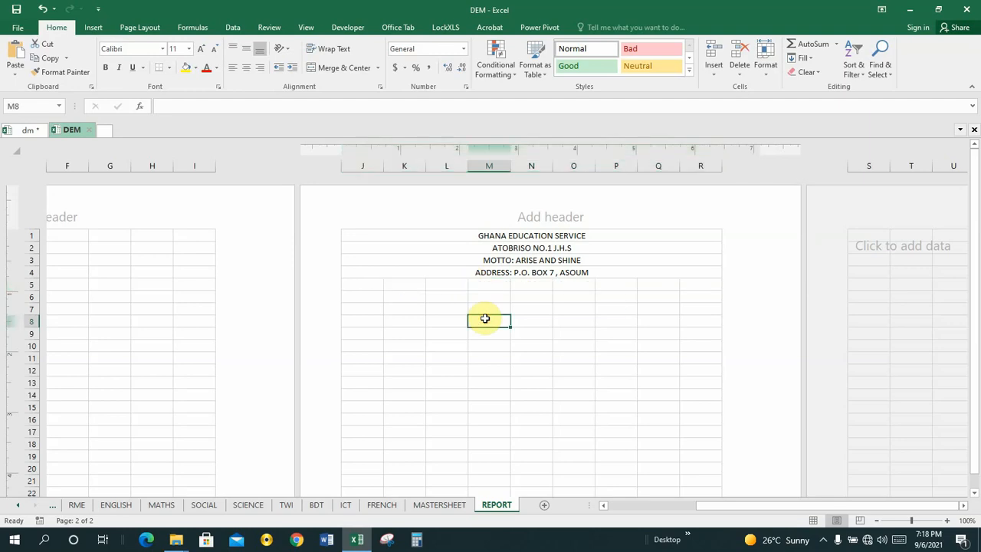
click(362, 280)
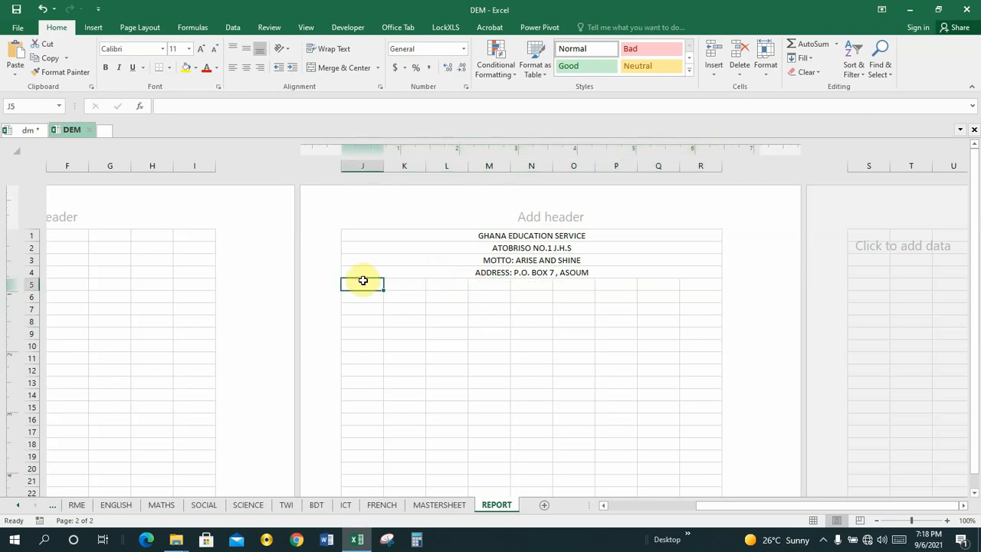
key(shift+Right)
key(shift+Right)
key(shift+Right)
key(shift+Right)
key(shift+Right)
key(shift+Right)
key(shift+Right)
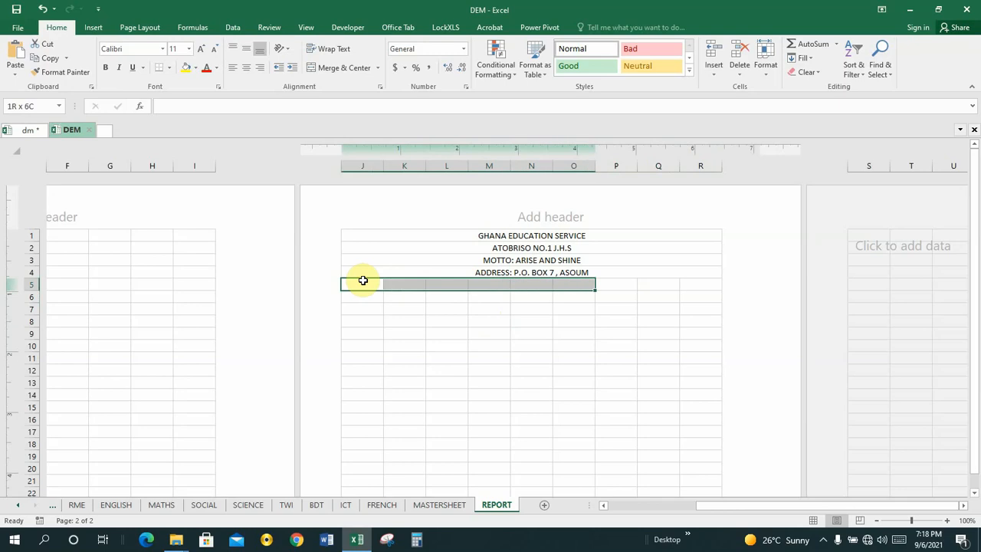
key(shift+Right)
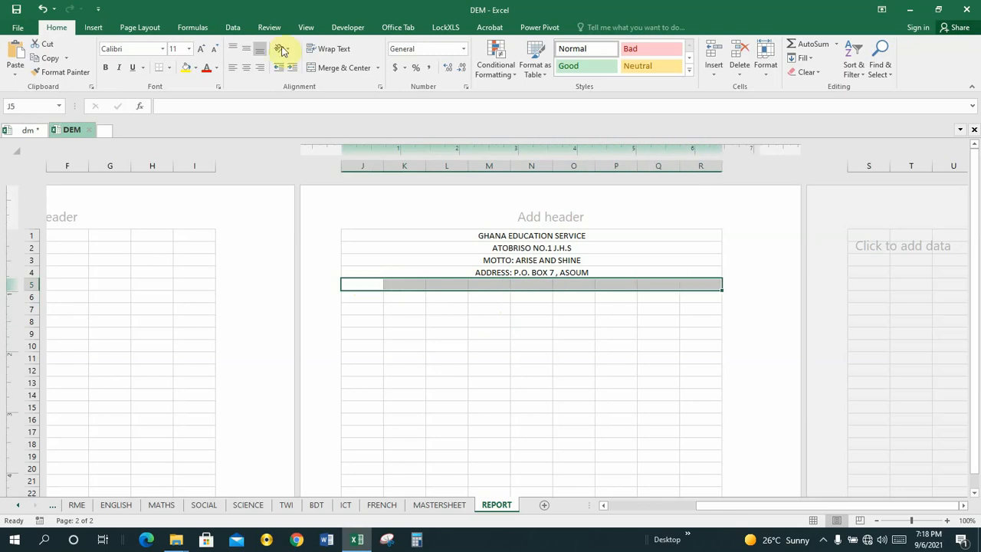
click(333, 69)
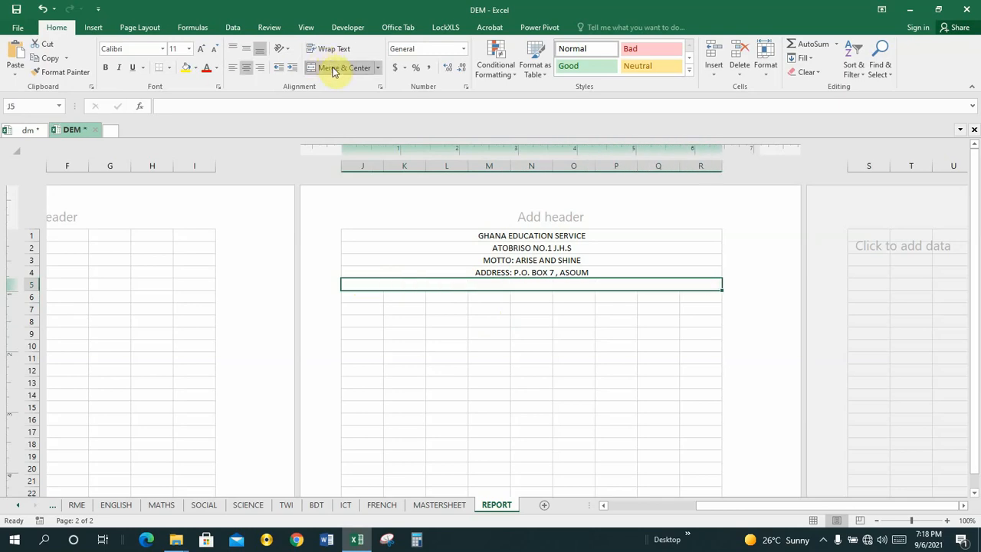
click(175, 105)
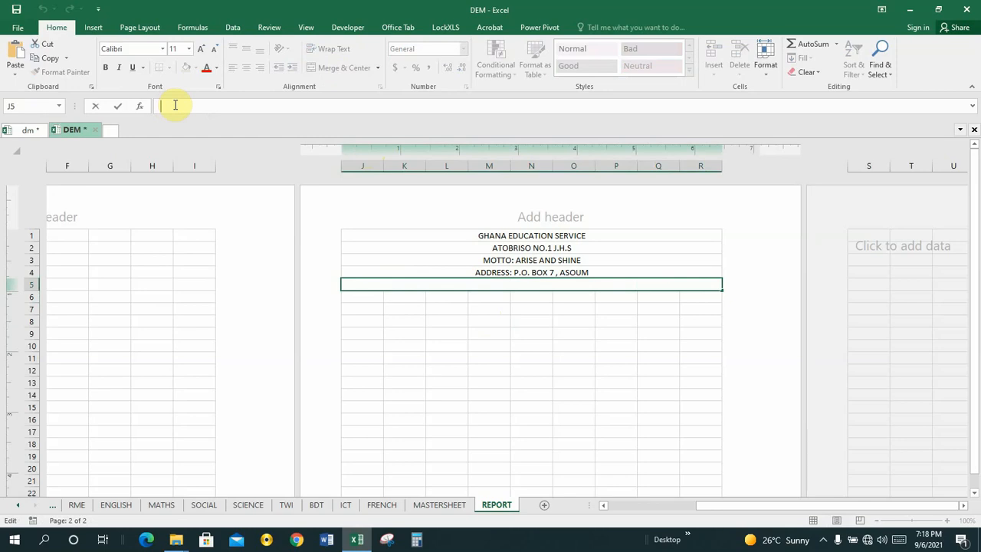
Start the J5 entry with "TEL: 0"& and check the contact number in SETTINGS J12
text(=)
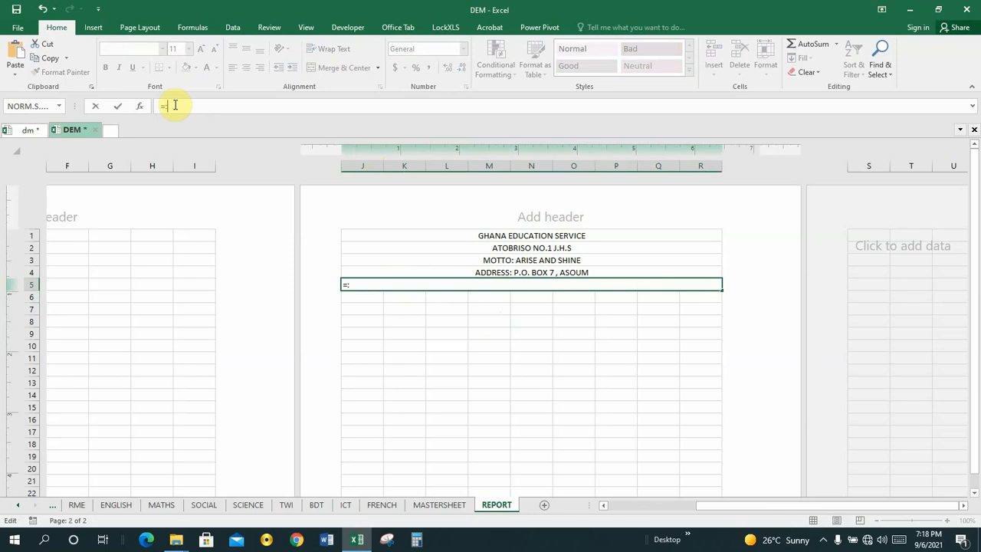
key(BackSpace)
text(")
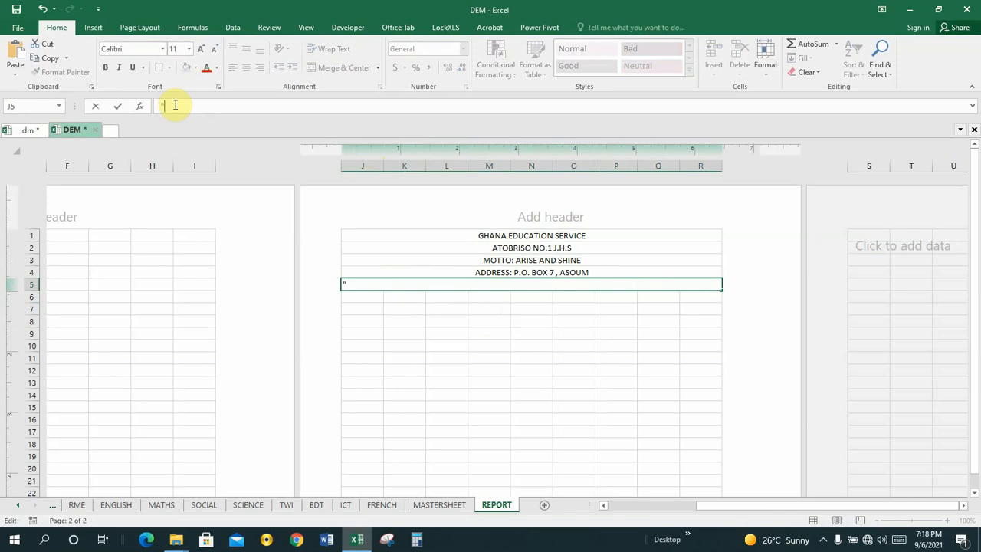
text(TEL: 0)
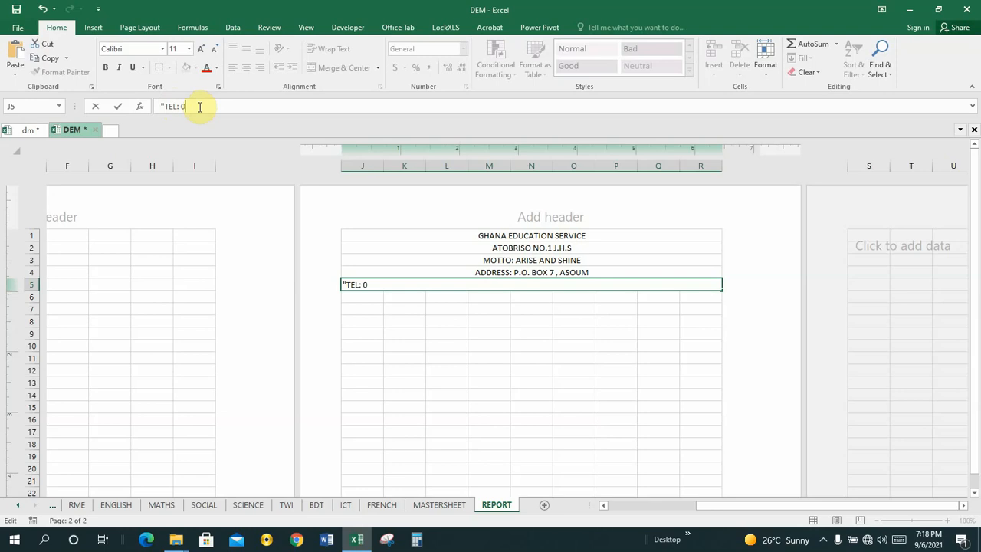
text(")
text(&)
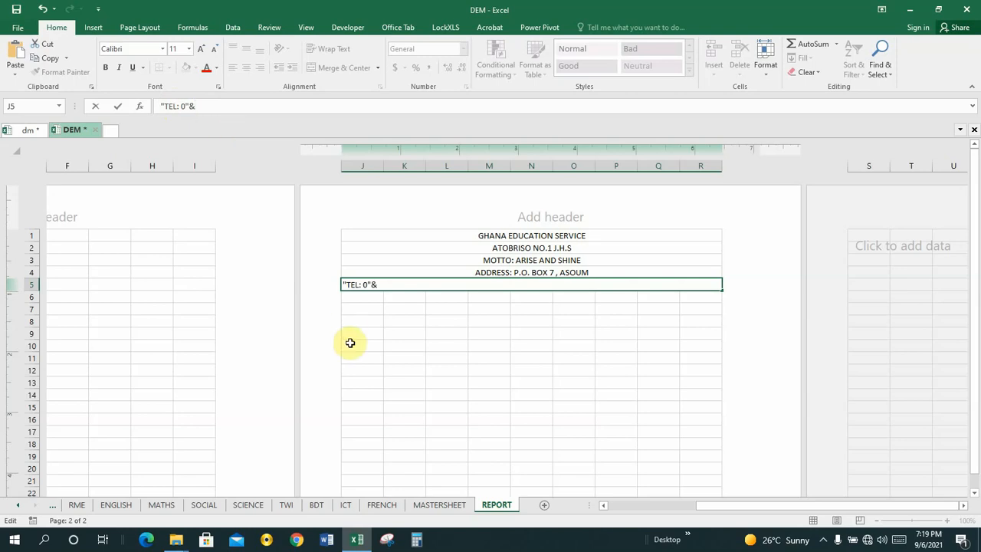
click(19, 505)
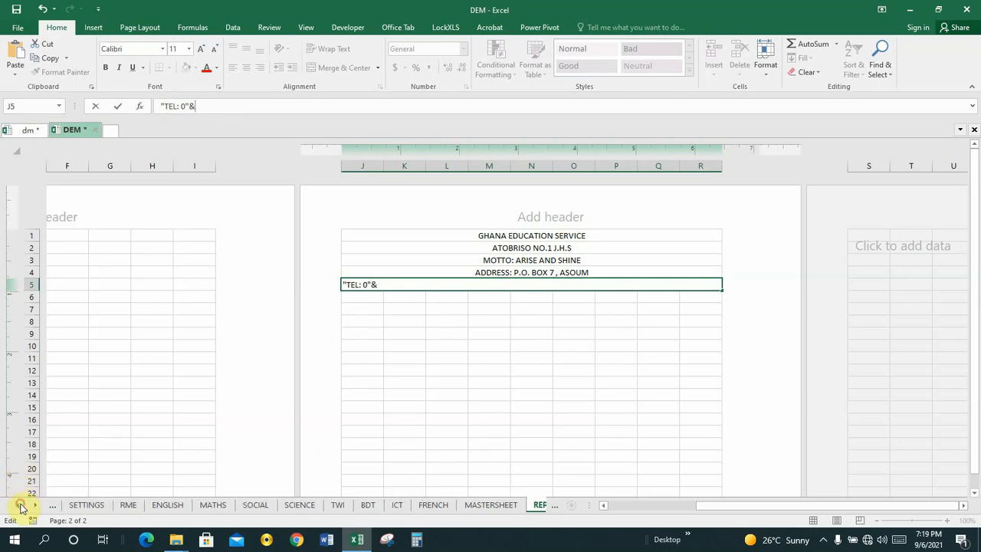
click(19, 505)
click(138, 507)
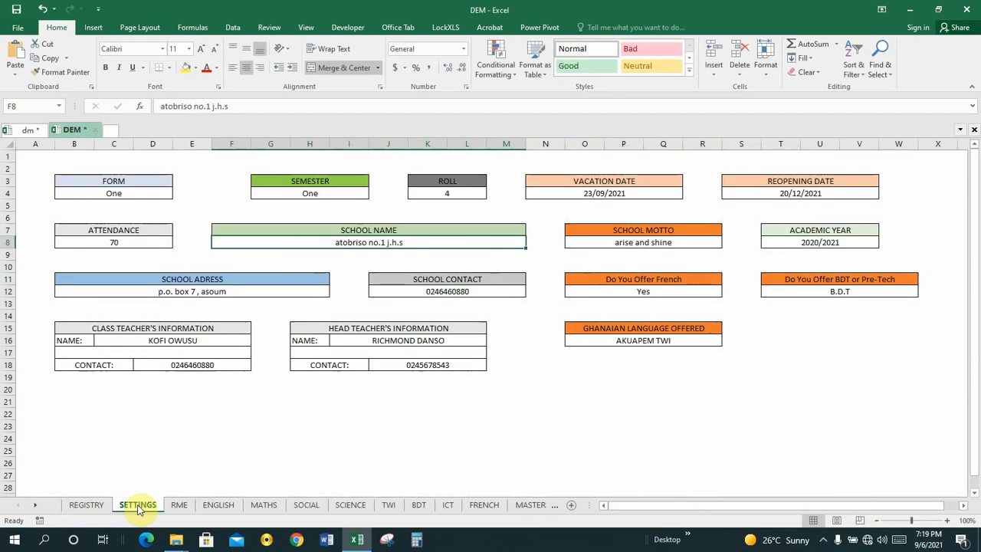
click(449, 292)
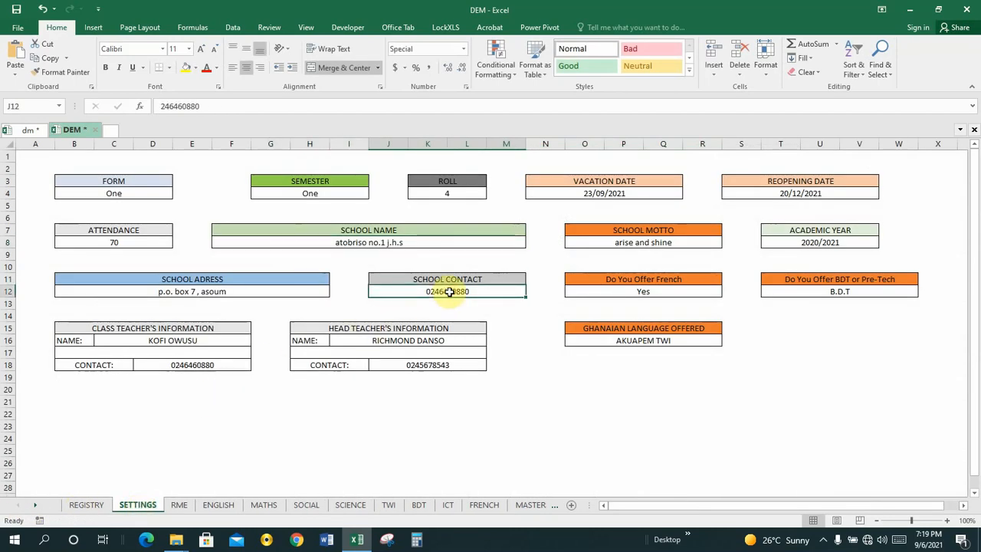
click(559, 508)
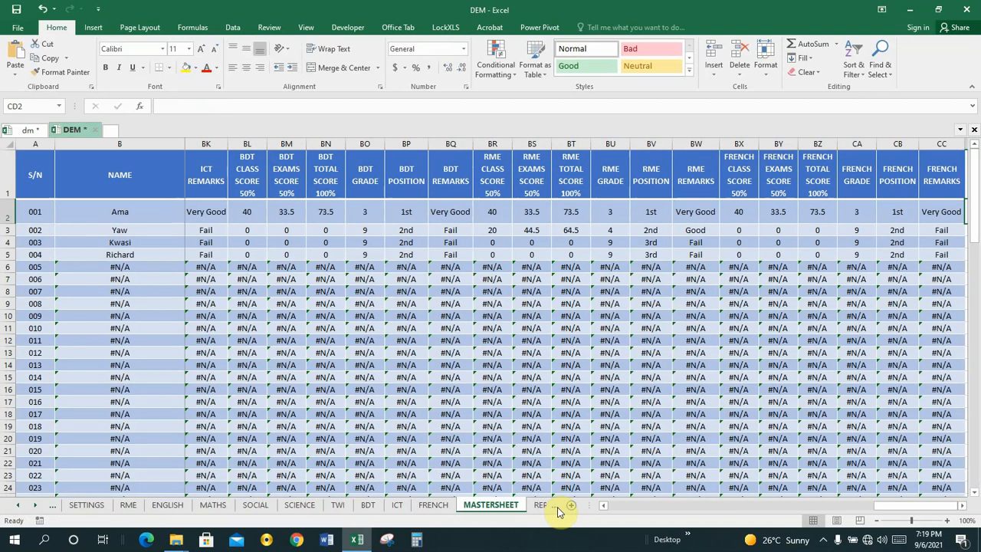
click(559, 509)
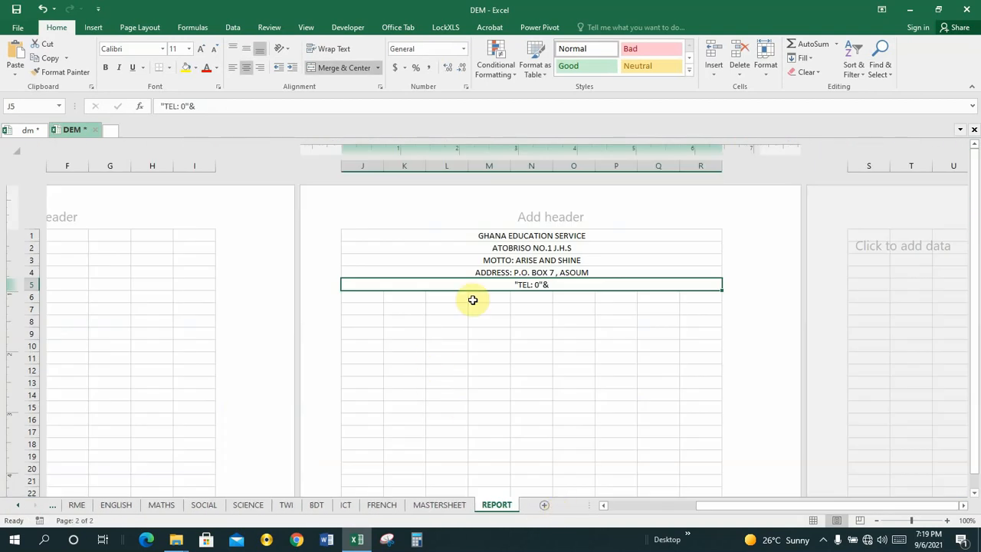
Complete J5 as the formula ="TEL: 0"&SETTINGS!J12 and commit it
click(161, 108)
text(=)
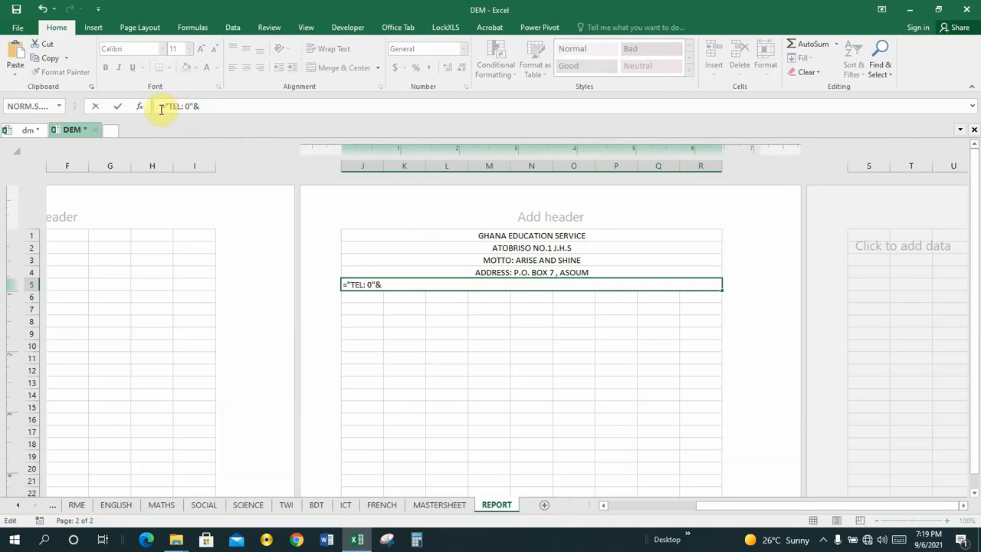
click(203, 106)
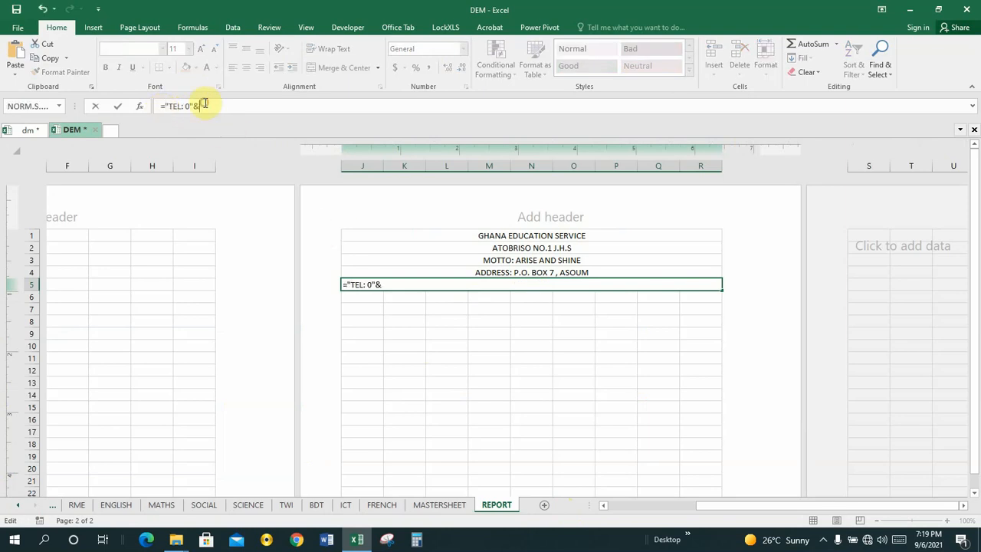
click(19, 505)
click(125, 505)
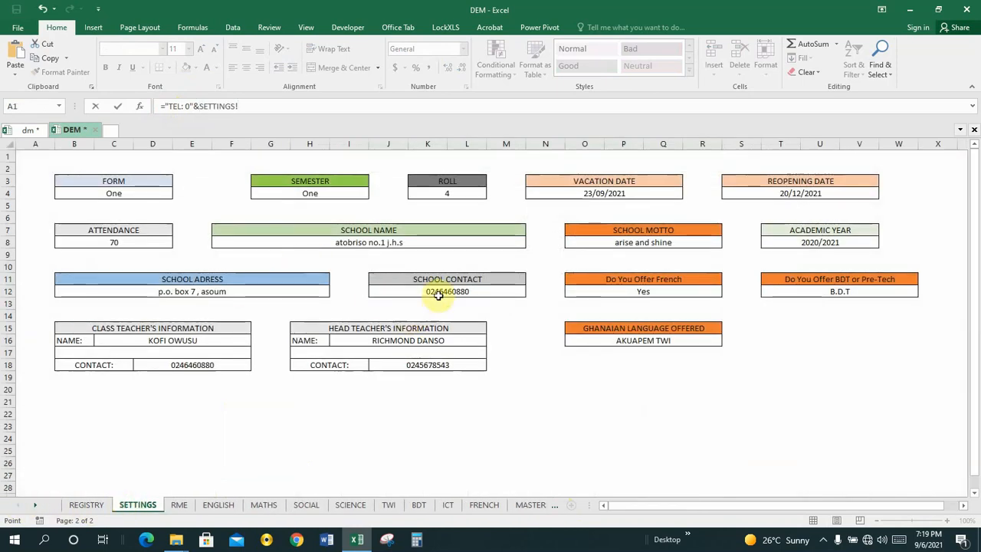
click(438, 294)
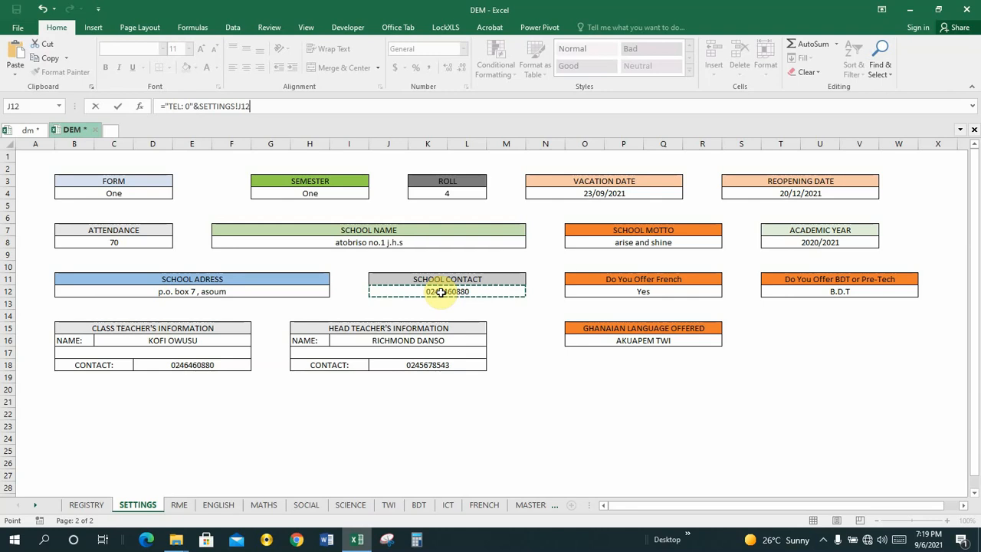
key(Return)
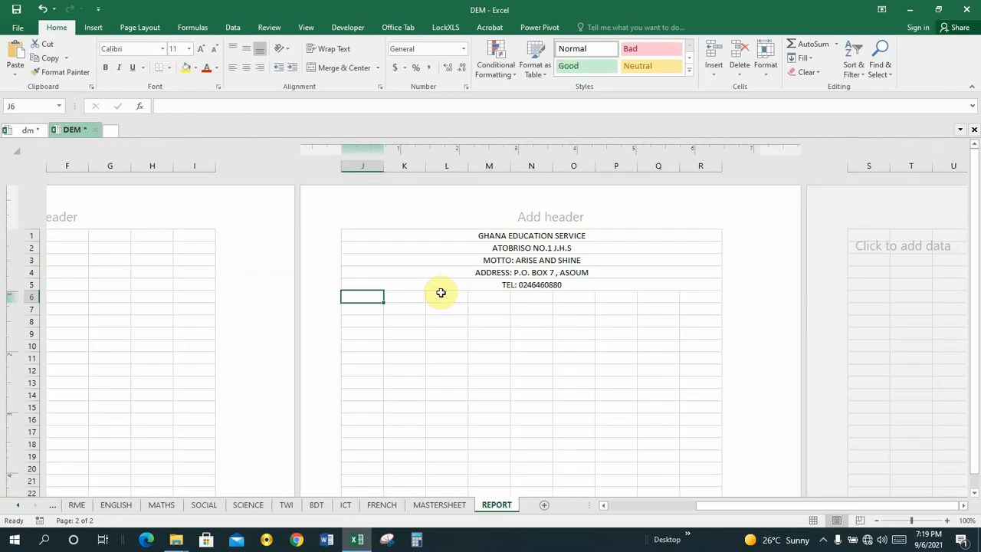
click(545, 286)
Recheck the TEL formula in J5 and compare the header with the dm workbook
click(541, 307)
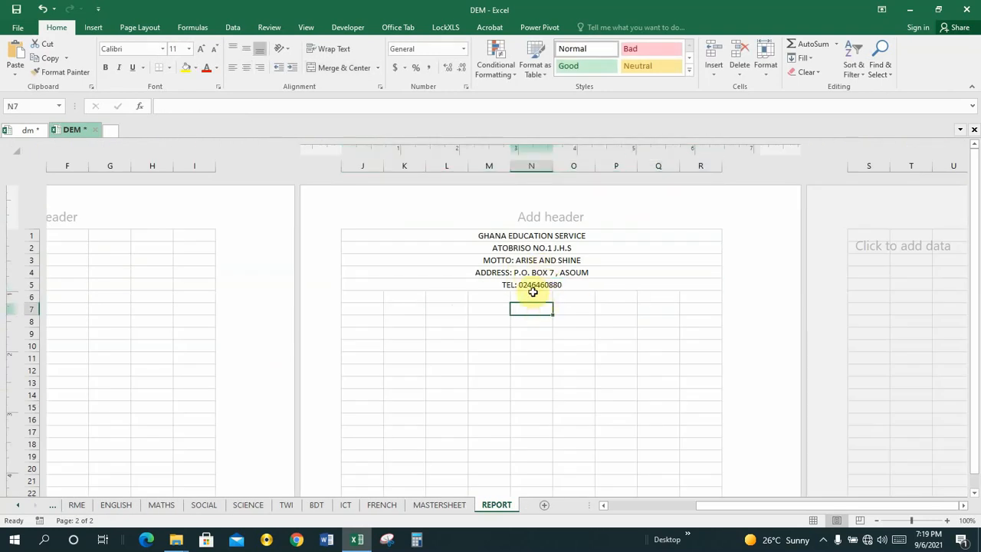
click(530, 287)
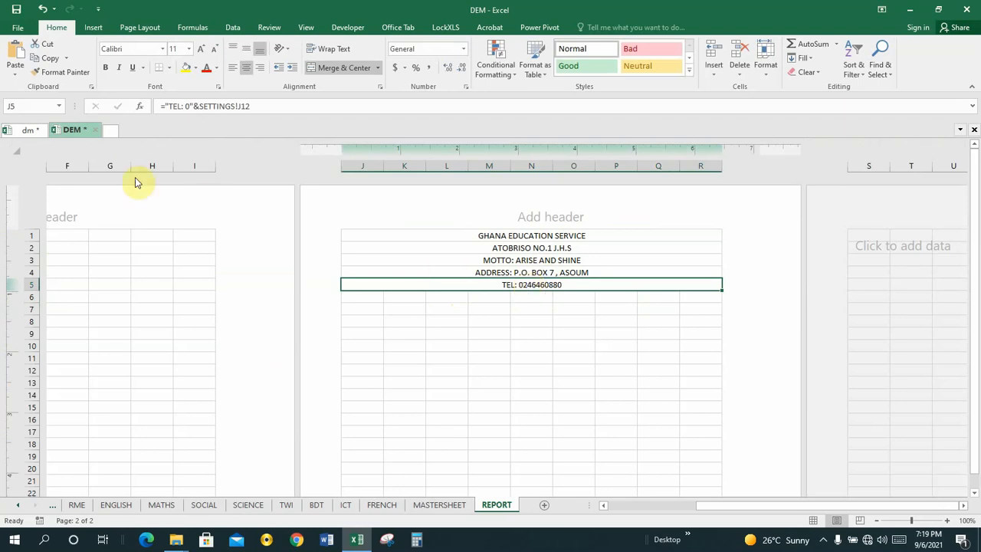
click(28, 131)
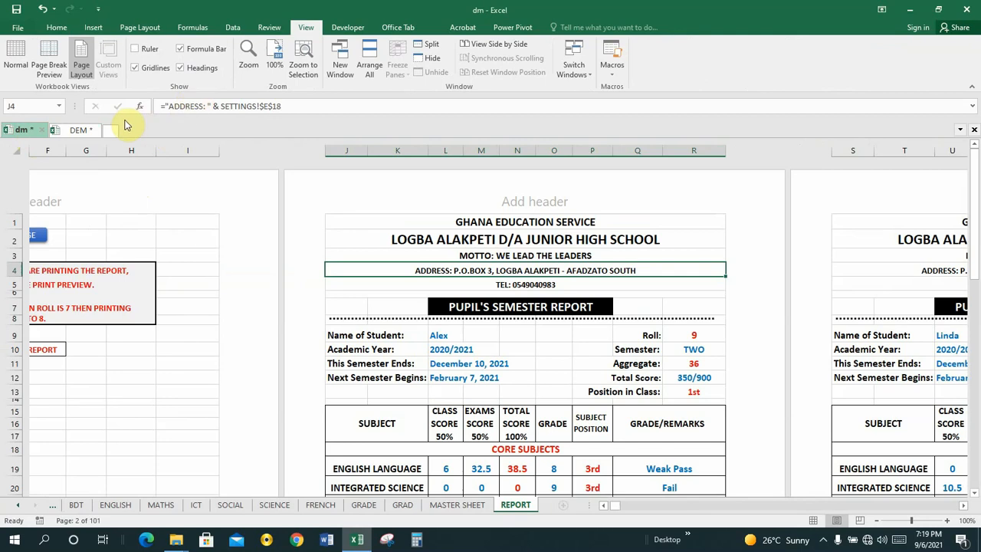
click(83, 132)
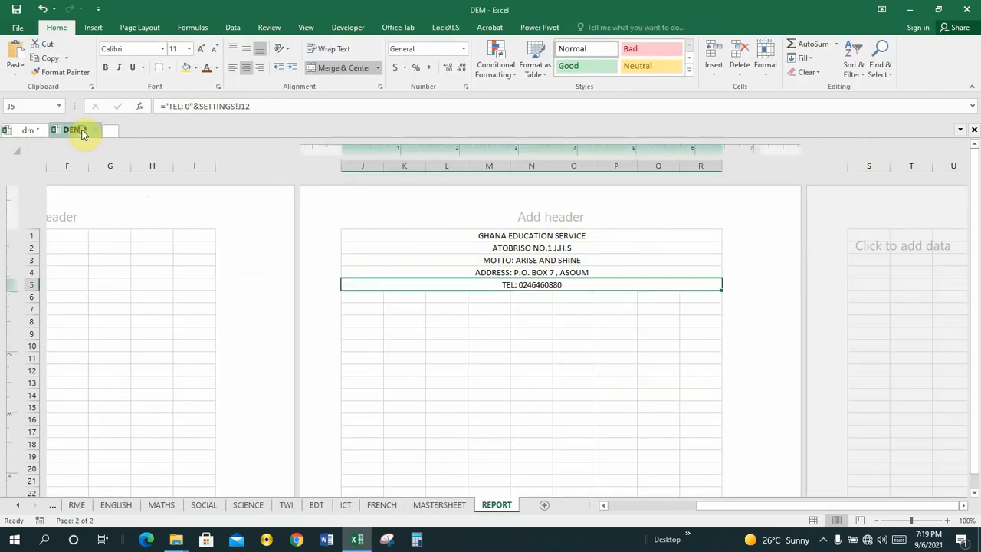
click(494, 310)
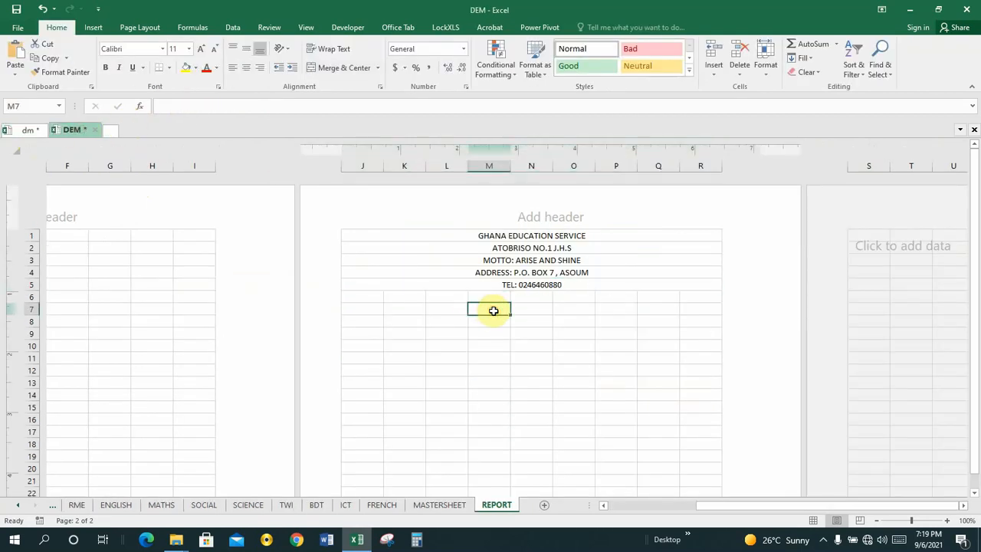
Merge J7 through R7, then unmerge it again, select L7 and view the dm report
click(367, 310)
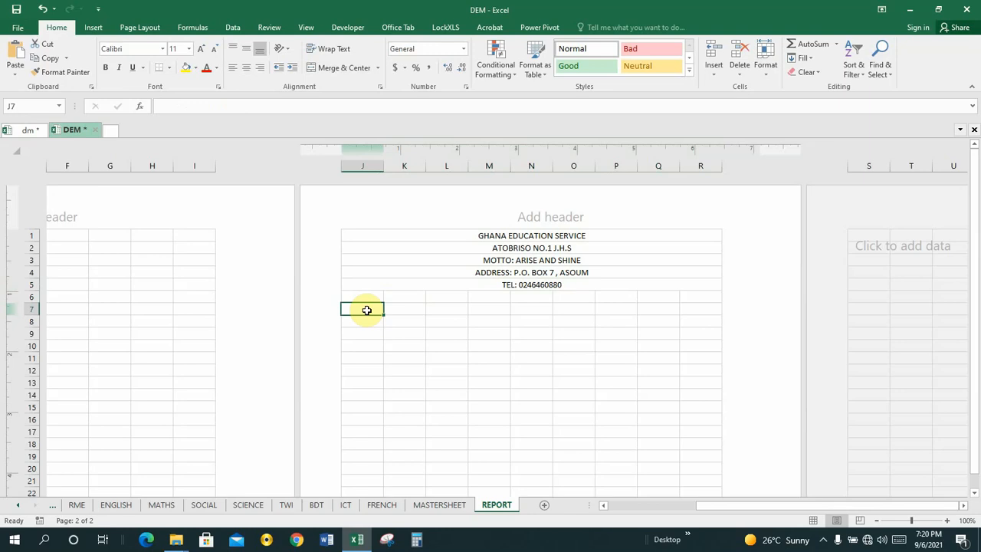
key(shift+Right)
key(shift+Right)
key(shift+Right)
key(shift+Right)
key(shift+Right)
key(shift+Right)
key(shift+Right)
key(shift+Right)
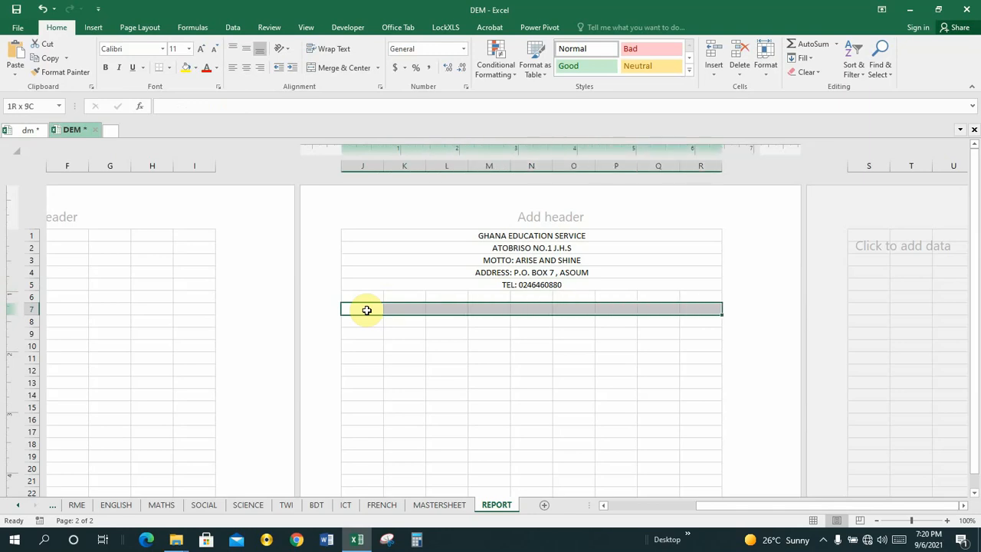
click(349, 68)
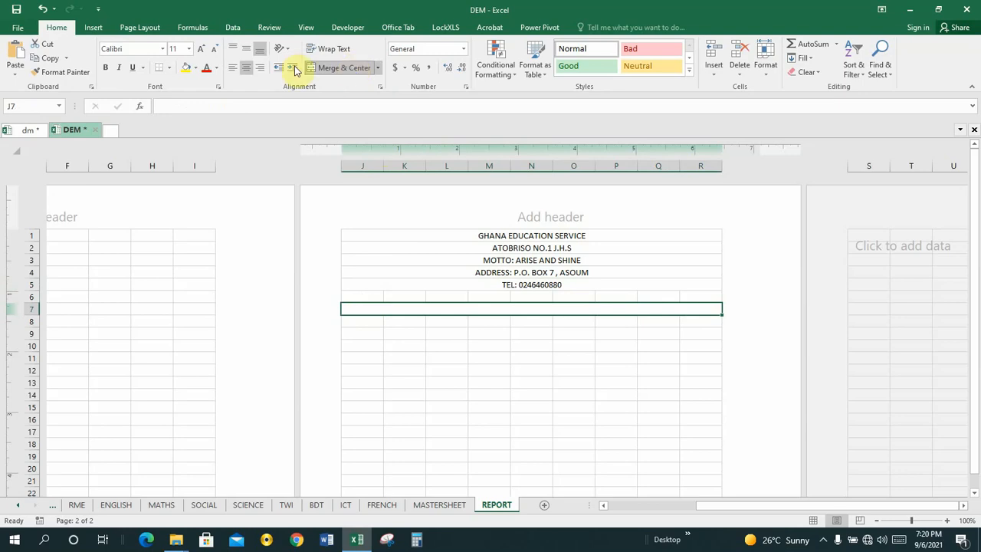
click(29, 134)
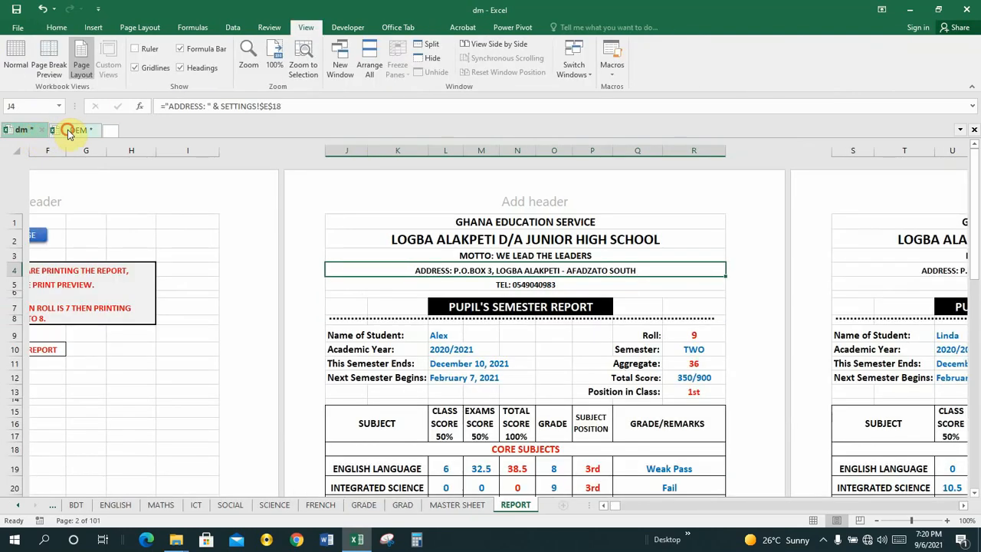
click(68, 129)
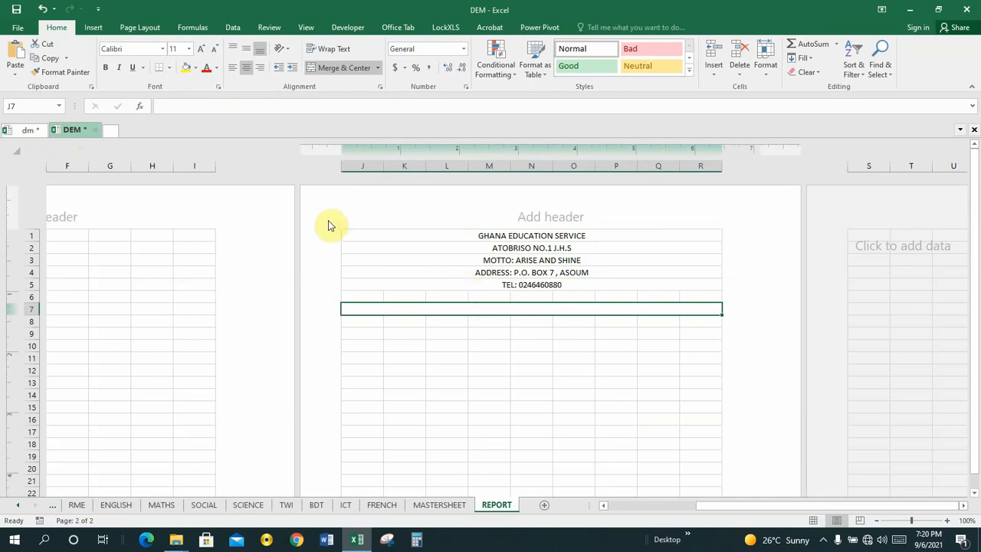
click(318, 71)
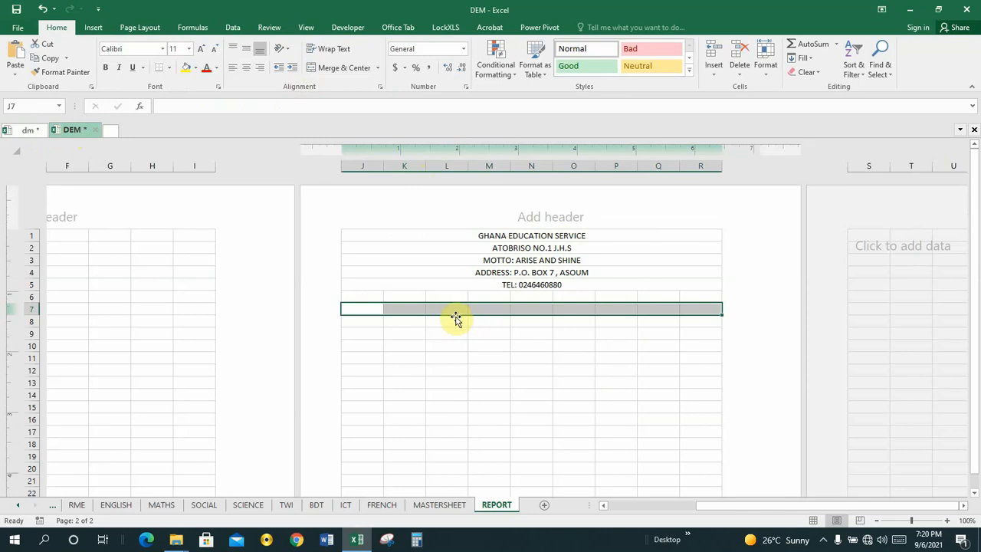
click(450, 309)
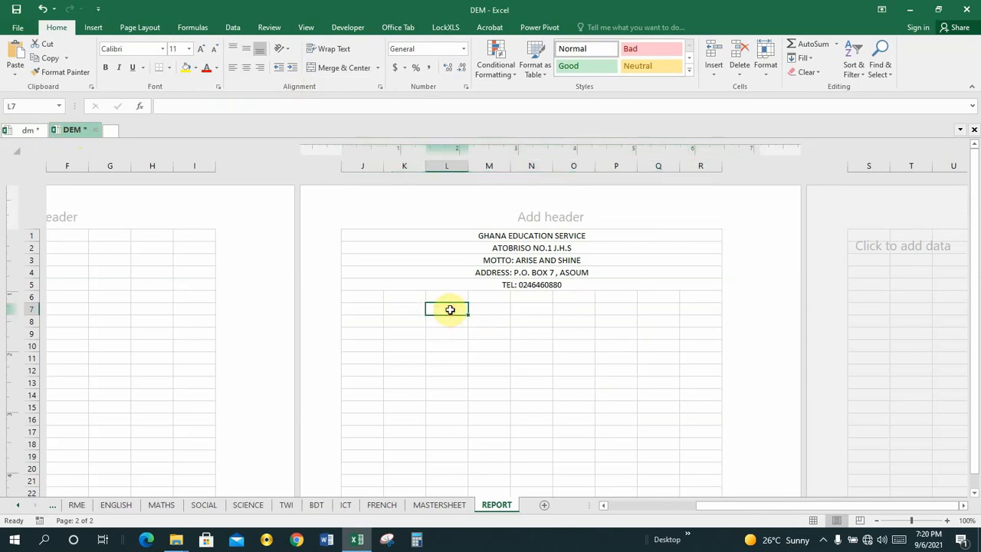
click(26, 131)
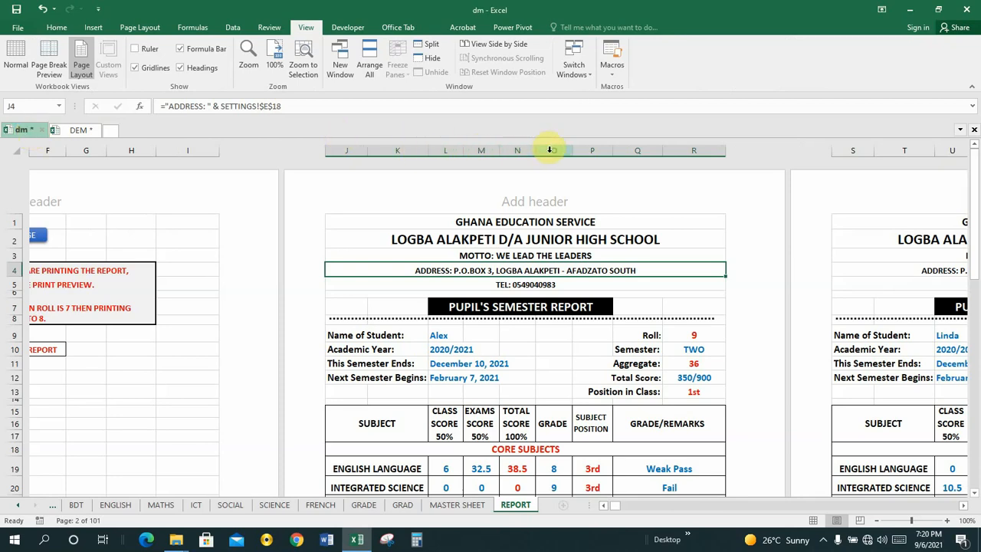
In the DEM workbook, merge and centre cells L7 through P7
click(77, 130)
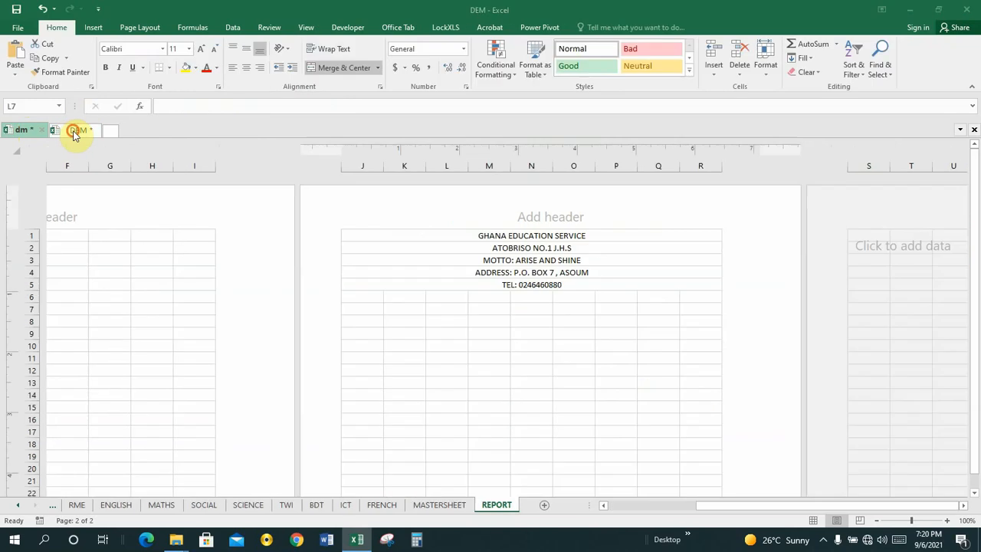
click(445, 297)
click(493, 300)
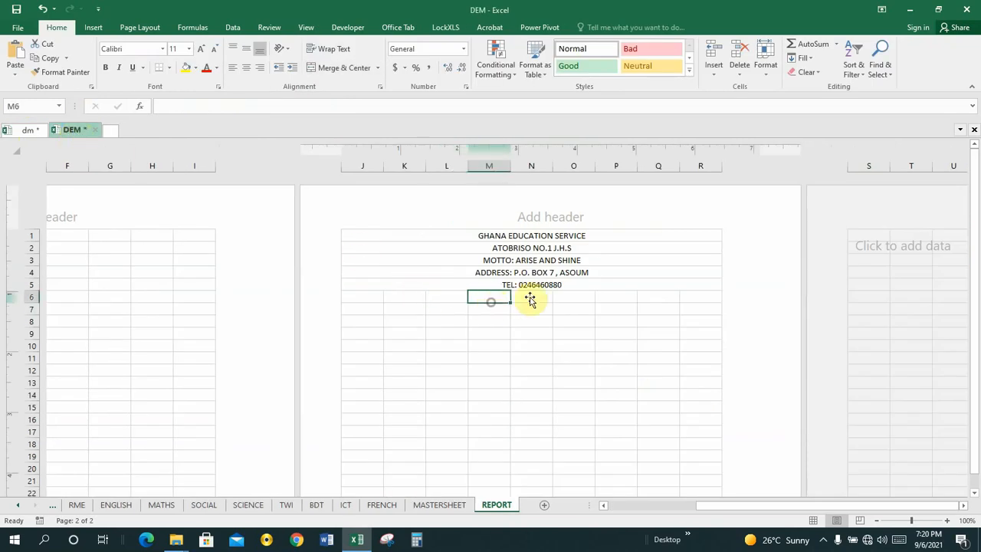
click(529, 297)
drag(569, 300, 600, 302)
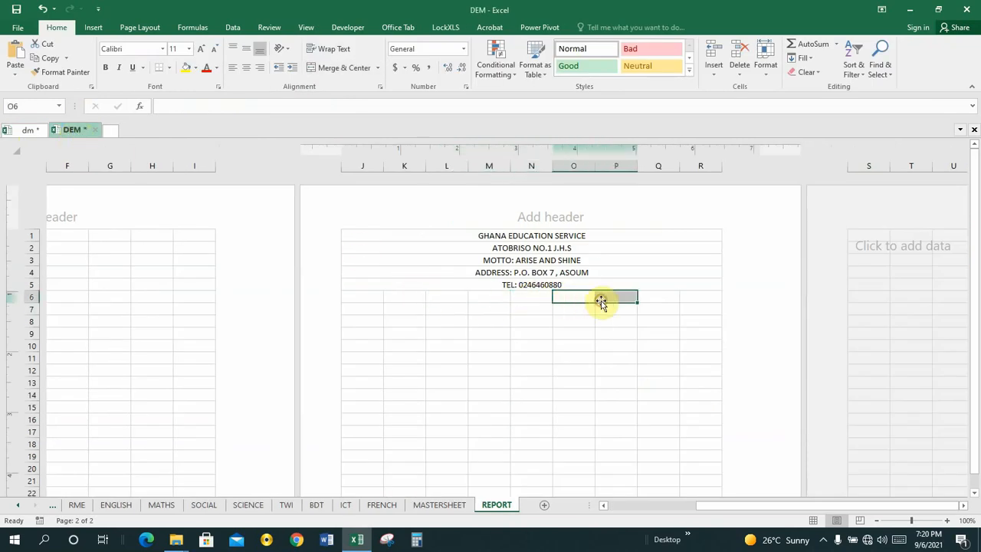
click(436, 298)
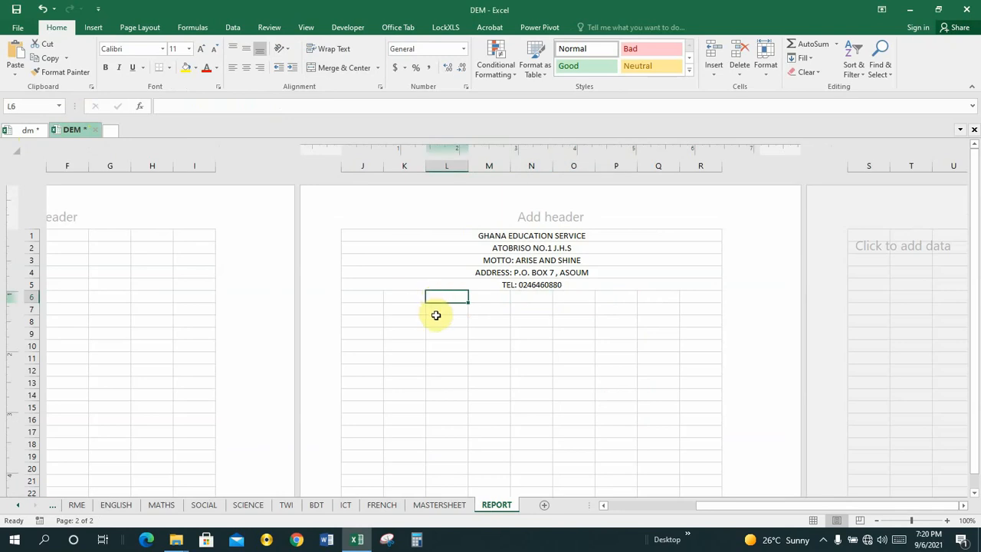
click(436, 311)
key(shift+Right)
key(shift+Right)
key(shift+Right)
key(shift+Right)
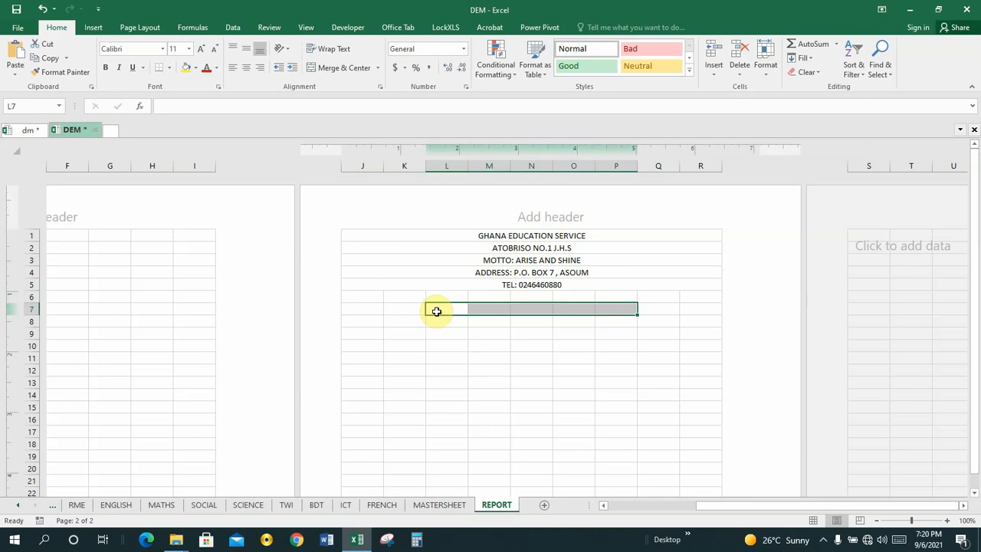
click(330, 68)
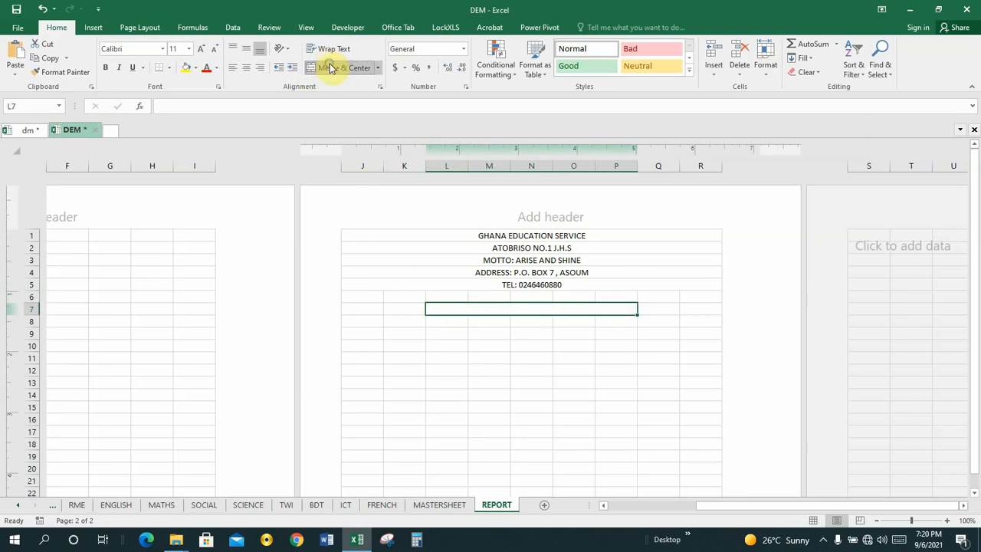
Enter the title PUPILS SEMESTER REPORT in the merged L7 cell
key(F2)
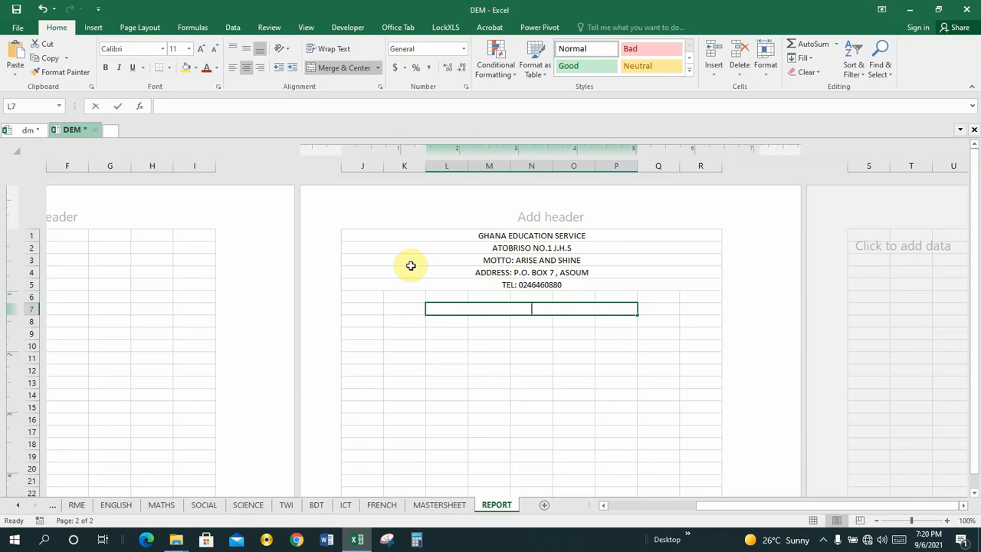
text(PUP)
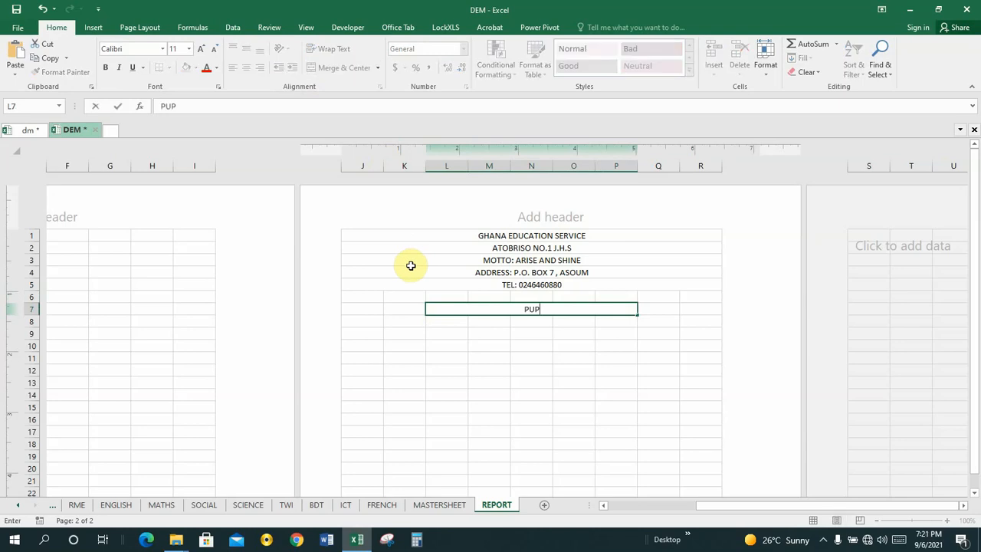
text(ILS SEMESTER)
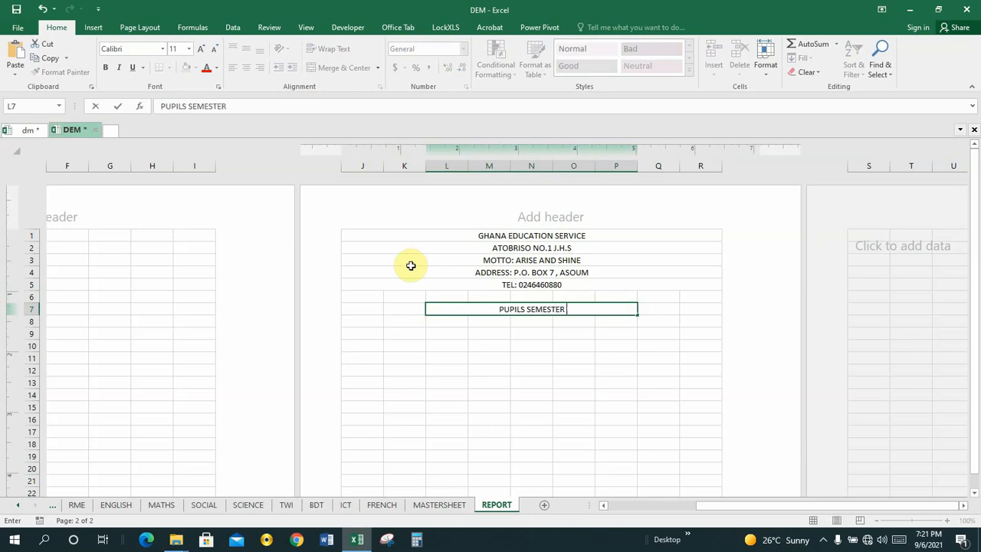
text( REPORT)
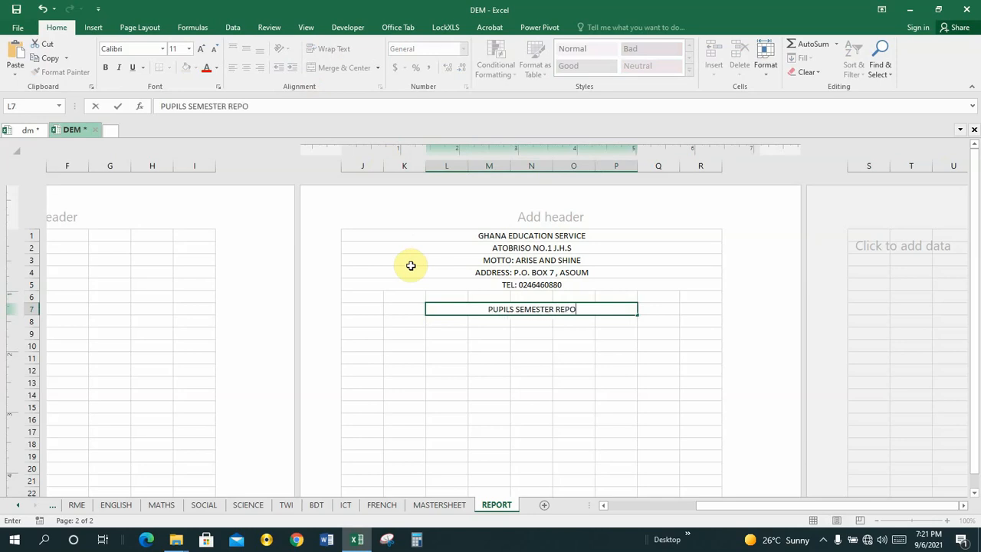
click(521, 321)
click(487, 308)
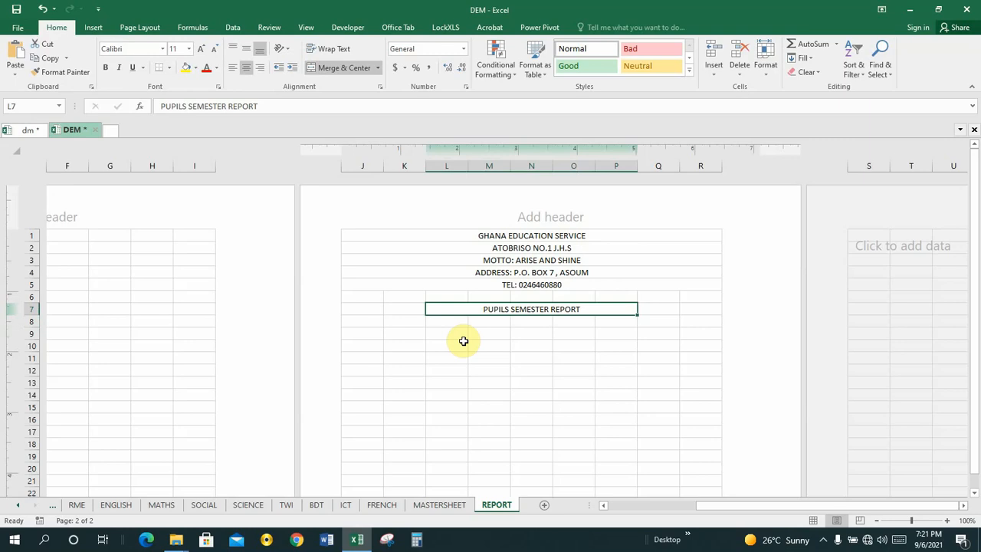
Give merged L7 a black fill and white font, then save DEM with Ctrl+S
click(197, 71)
click(197, 96)
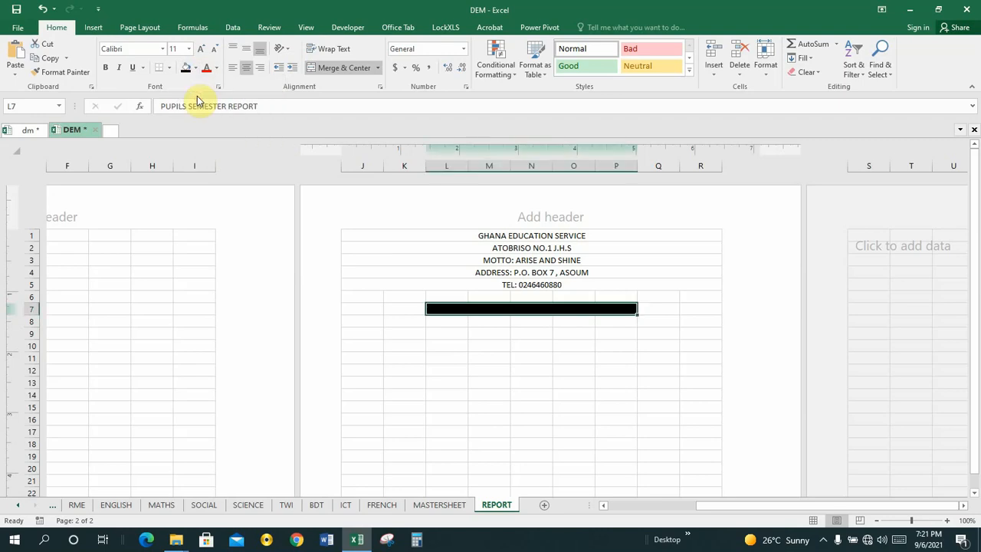
click(218, 68)
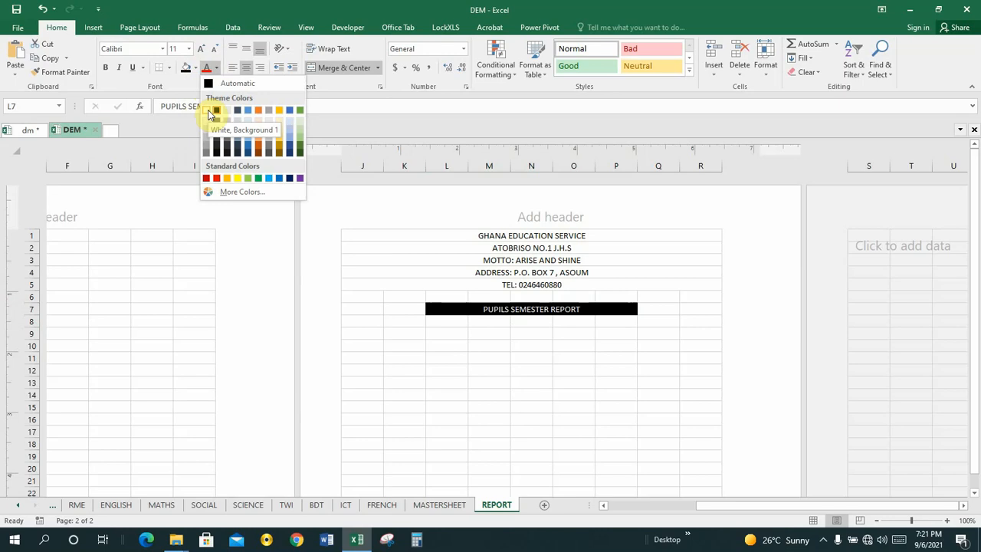
click(209, 111)
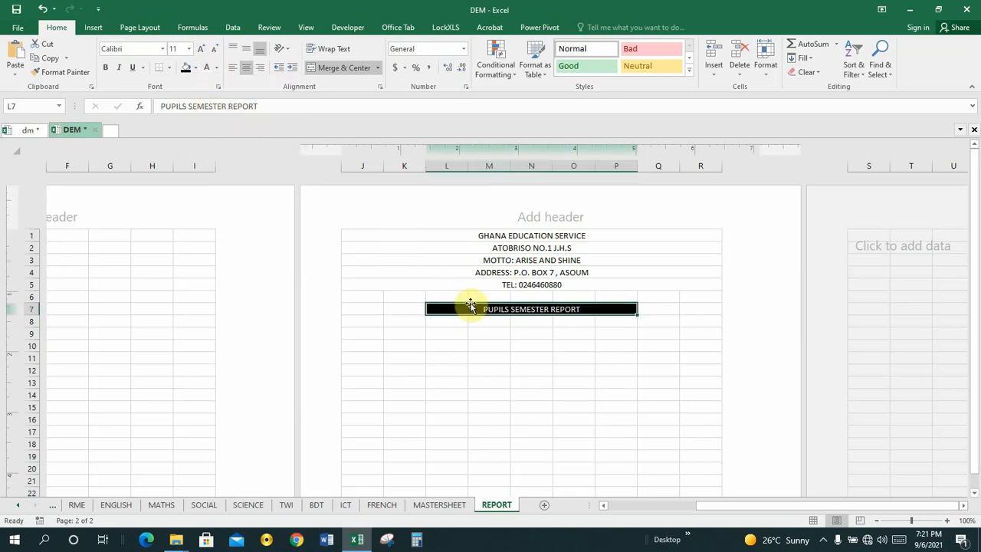
click(488, 322)
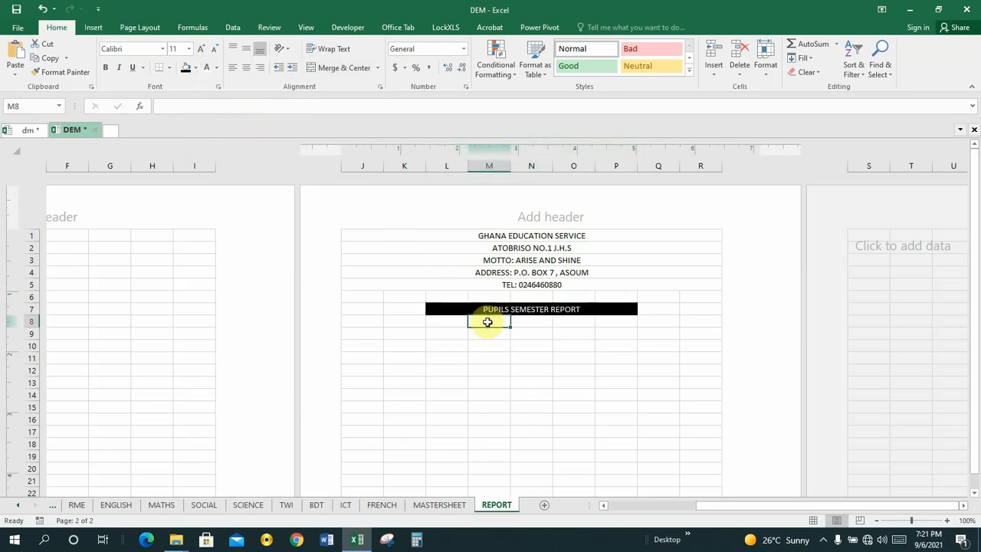
key(ctrl+s)
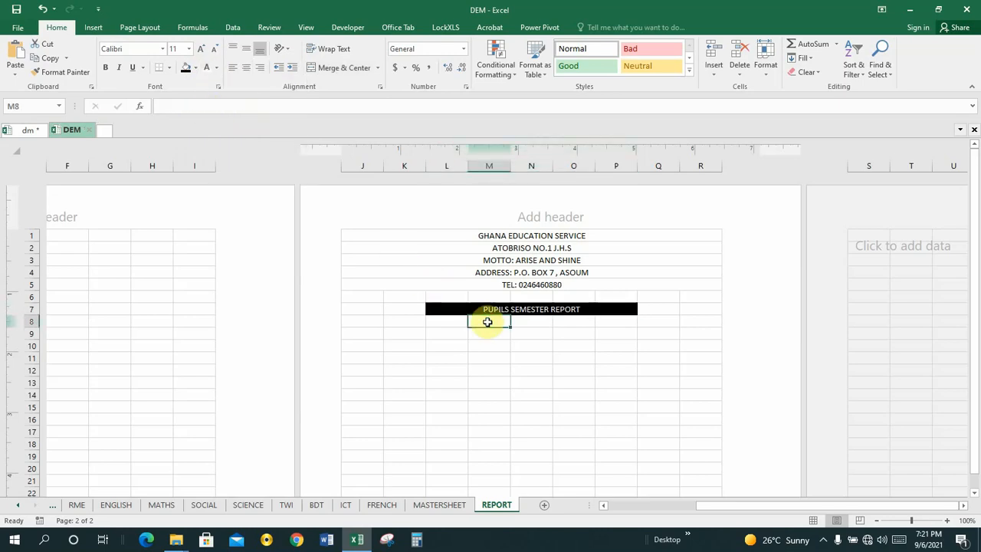
click(533, 307)
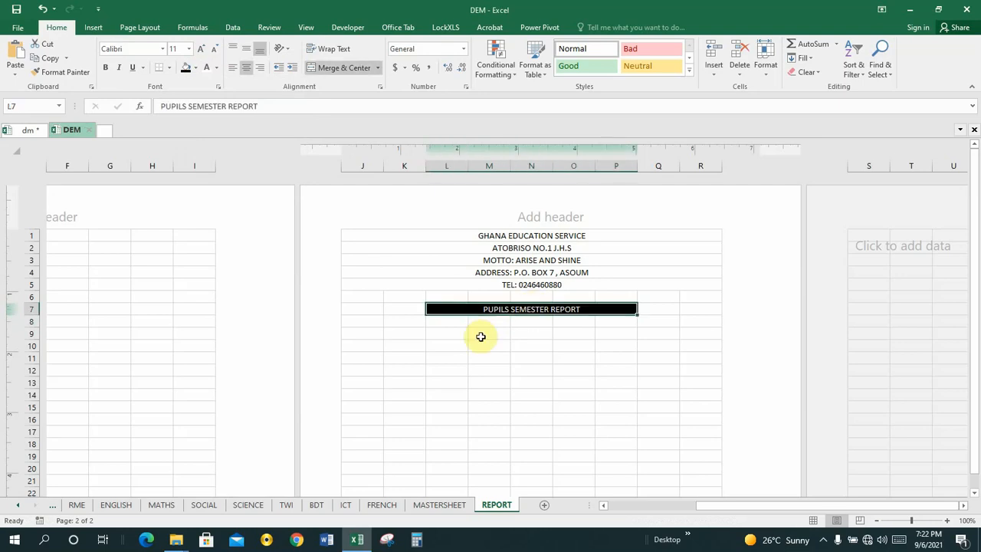
click(544, 335)
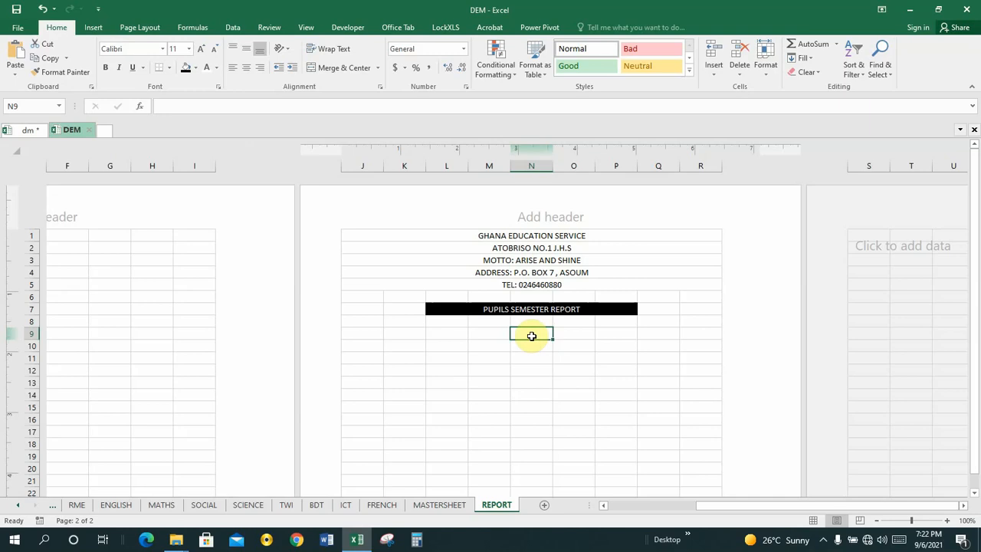
click(481, 333)
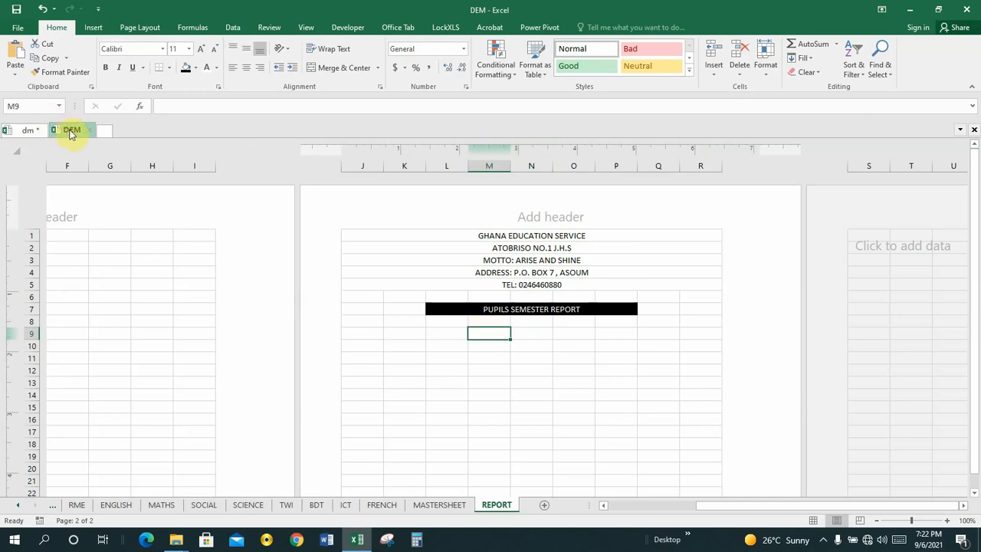
click(27, 132)
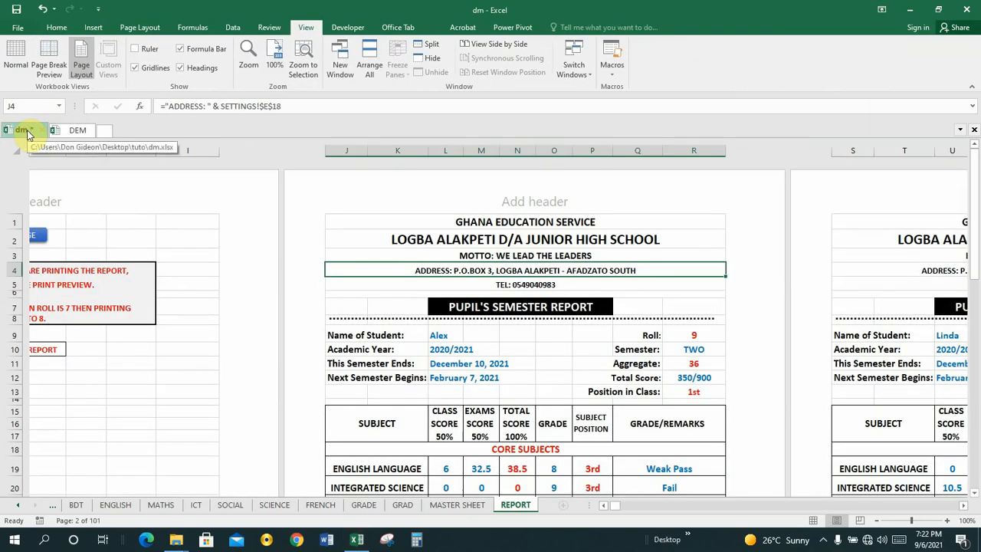
click(77, 130)
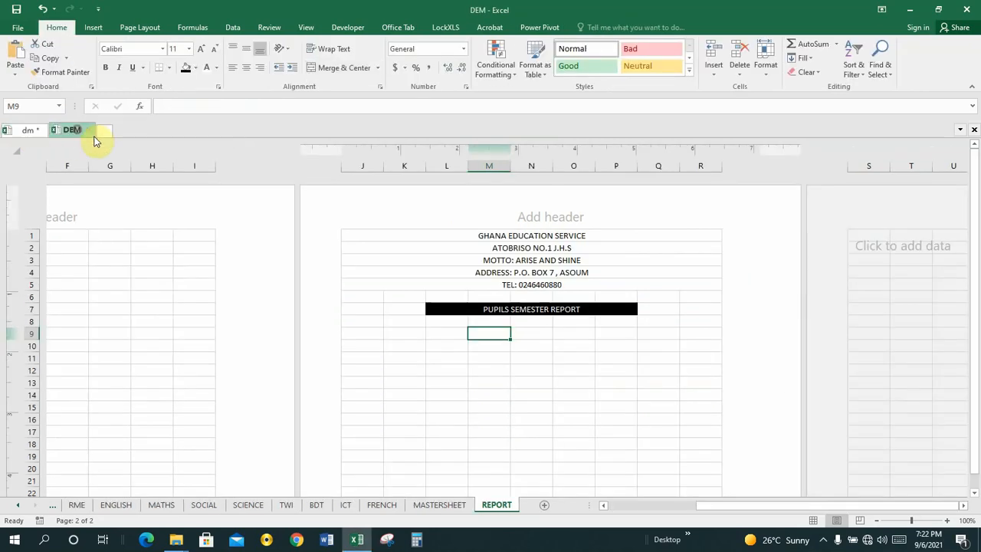
click(366, 332)
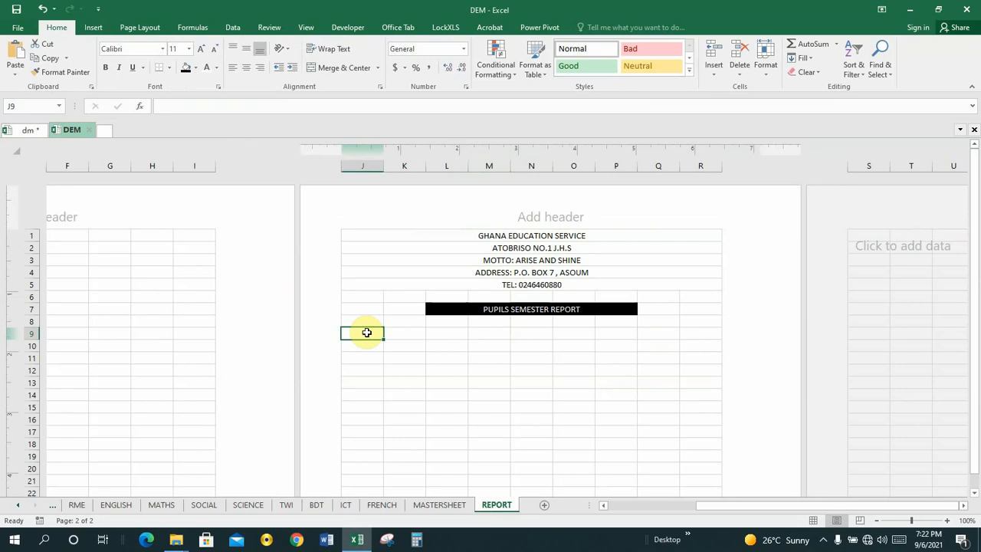
click(23, 129)
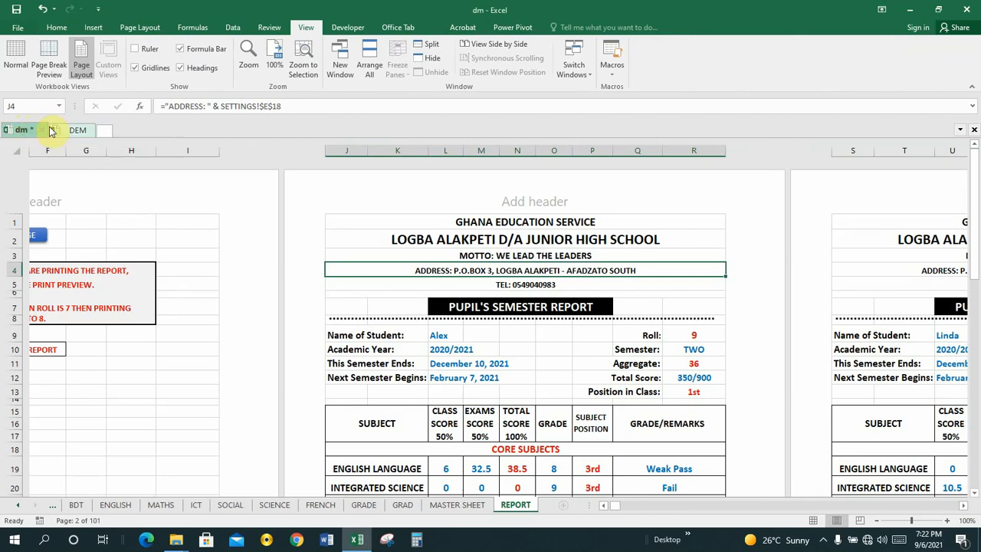
click(75, 129)
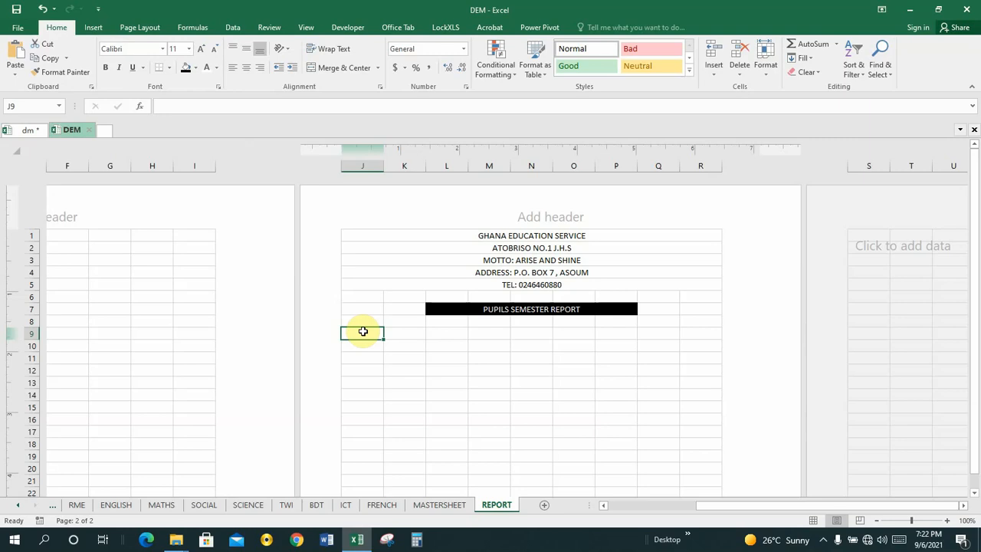
Merge J9 and K9 and type the label NAME OF PUPIL
mouse_move(363, 331)
mouse_down()
mouse_move(405, 331)
mouse_move(362, 331)
mouse_up()
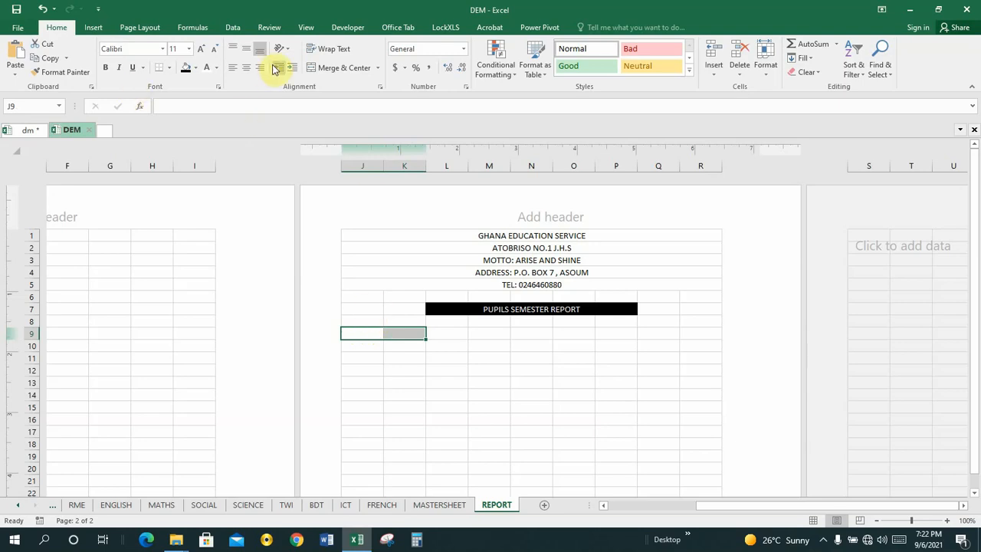
click(331, 69)
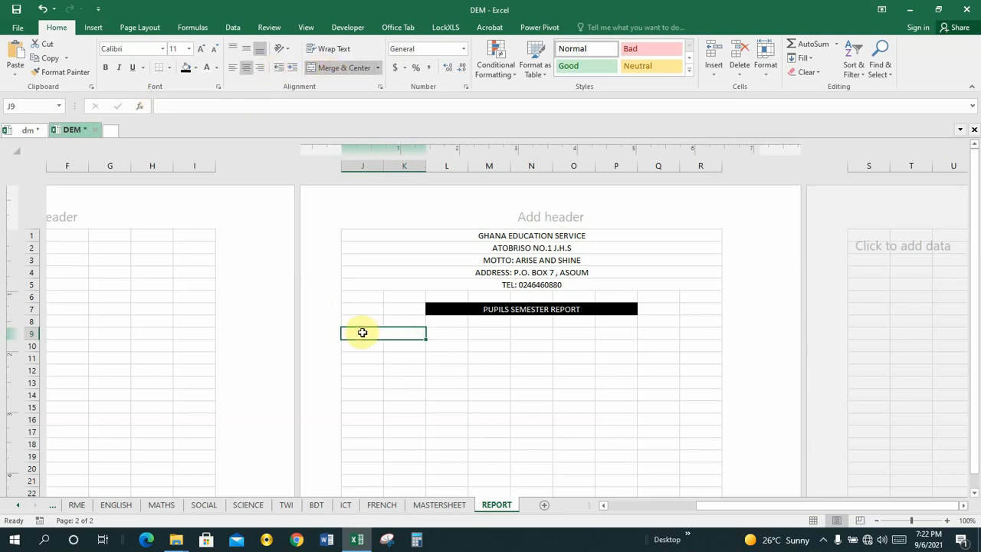
text(NAM)
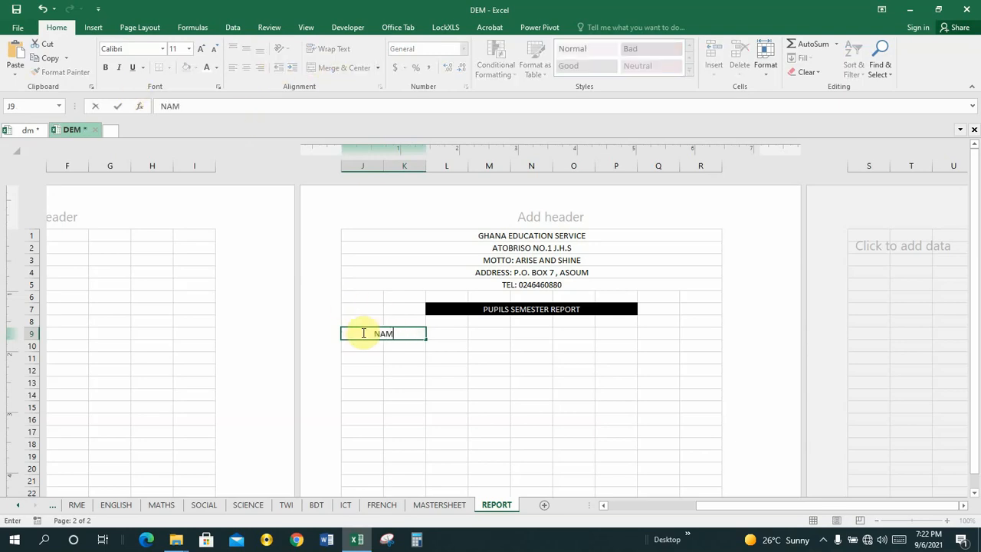
text(E OF PUPIL)
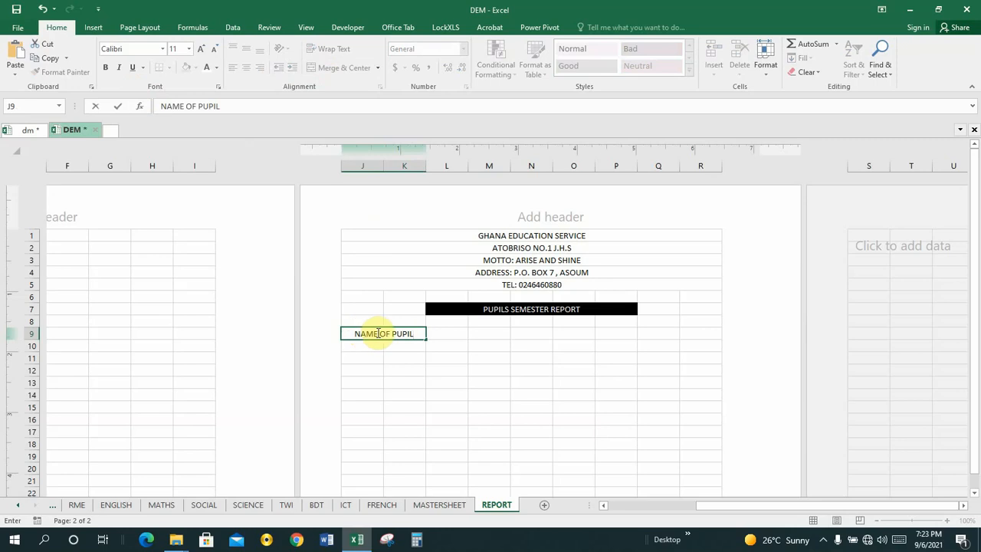
click(405, 345)
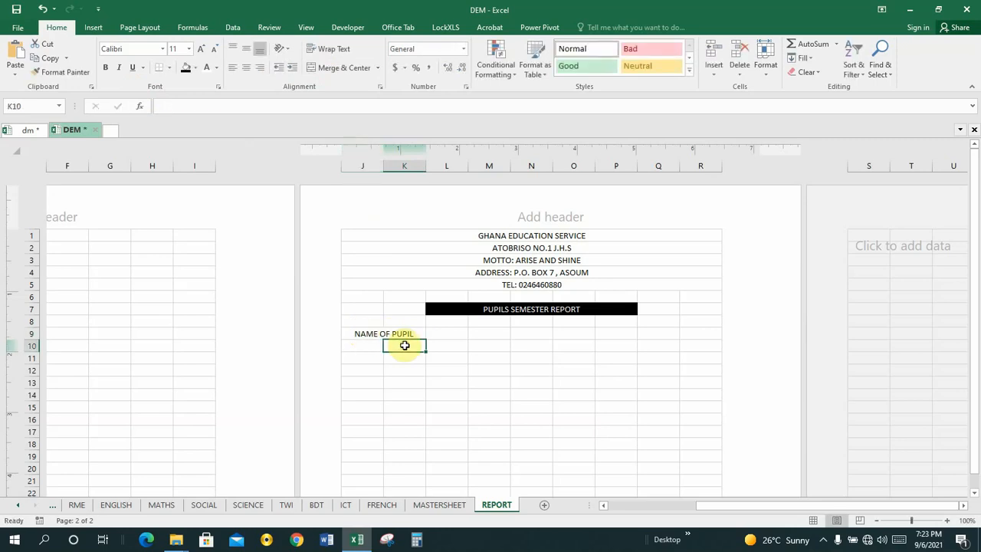
Add a colon to make it NAME OF PUPIL:, then view the dm report
click(386, 335)
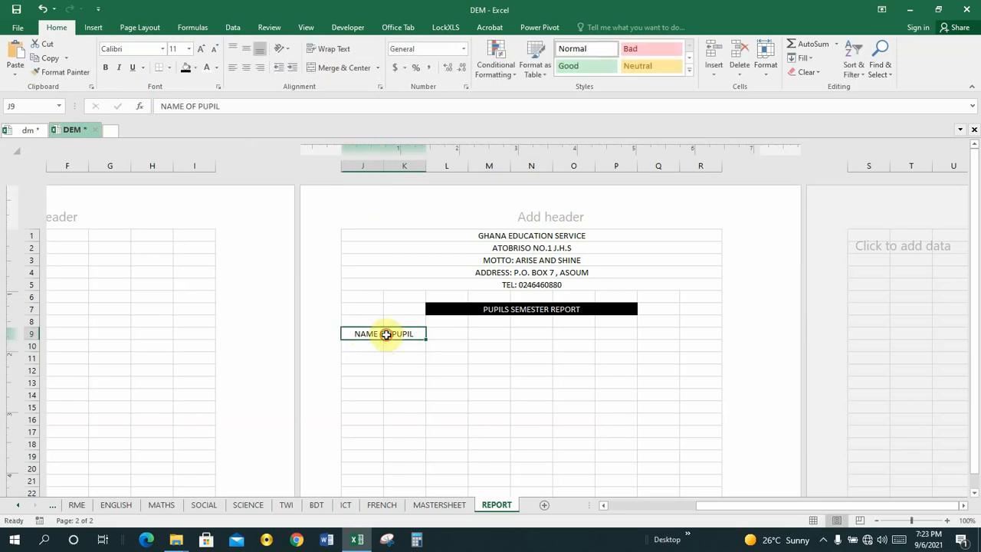
click(220, 106)
text(:)
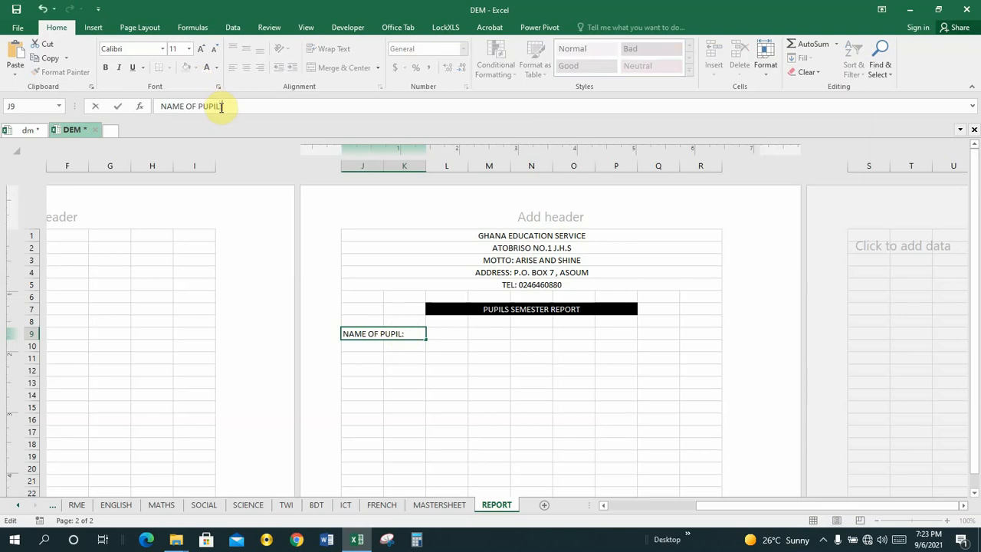
click(398, 346)
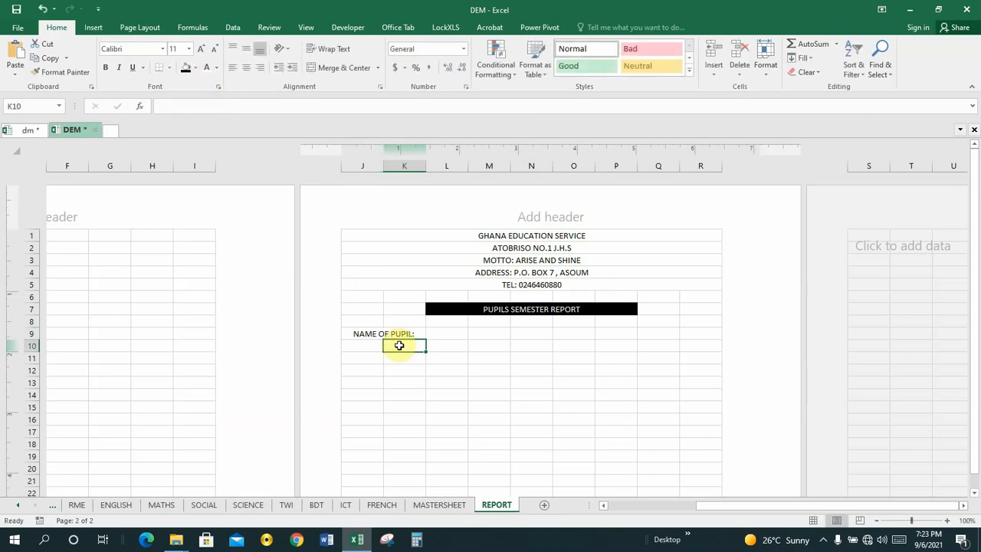
click(390, 334)
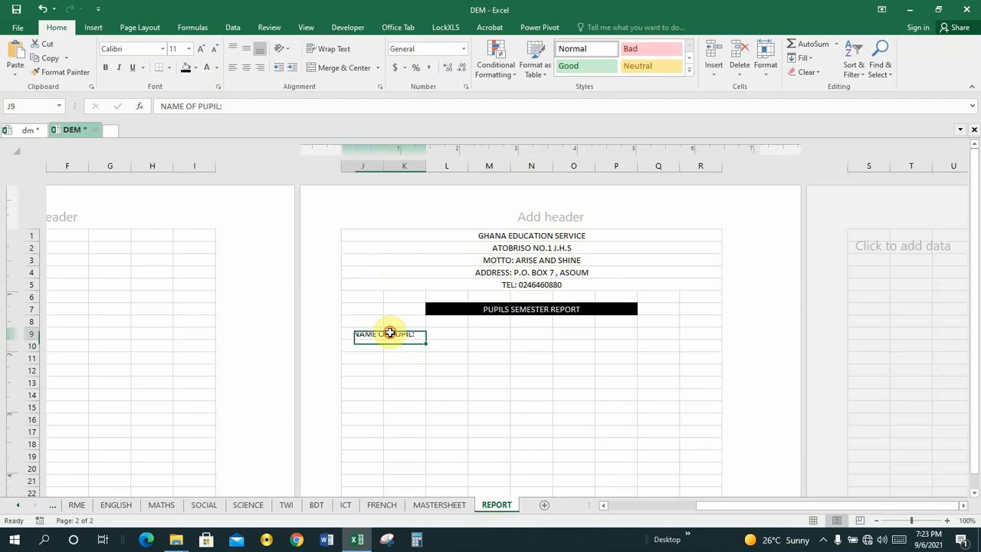
click(393, 348)
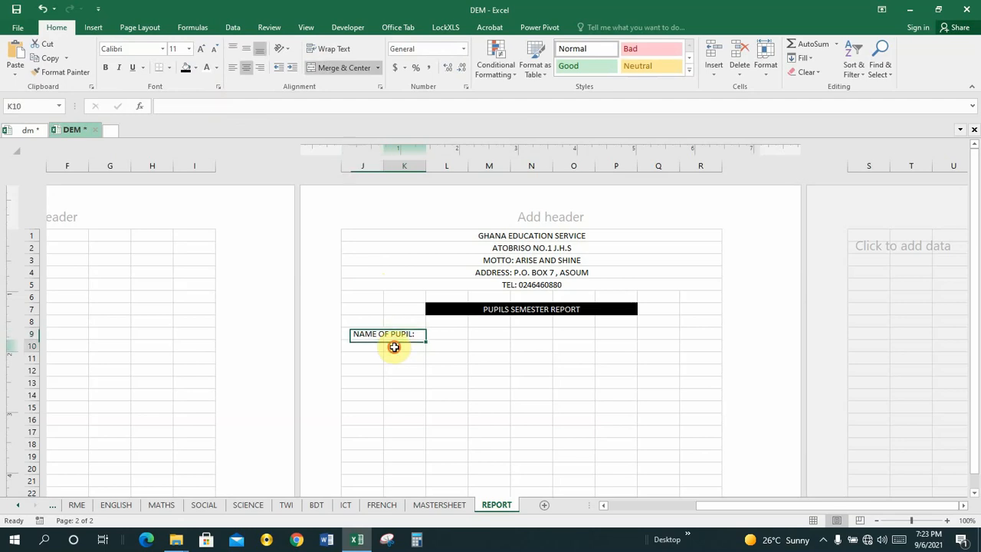
click(29, 131)
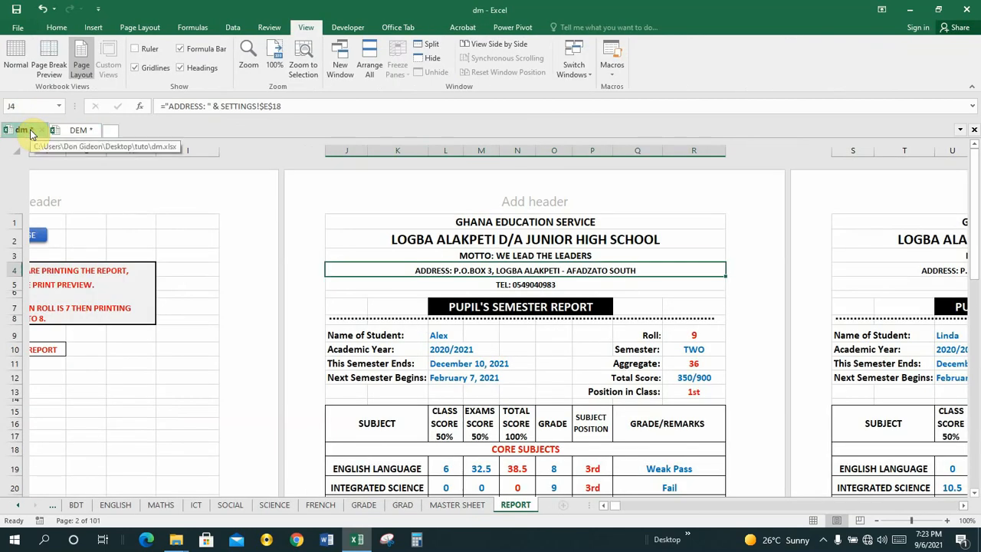
Merge and centre J10:K10 and enter the label ACADEMIC YEAR
click(76, 130)
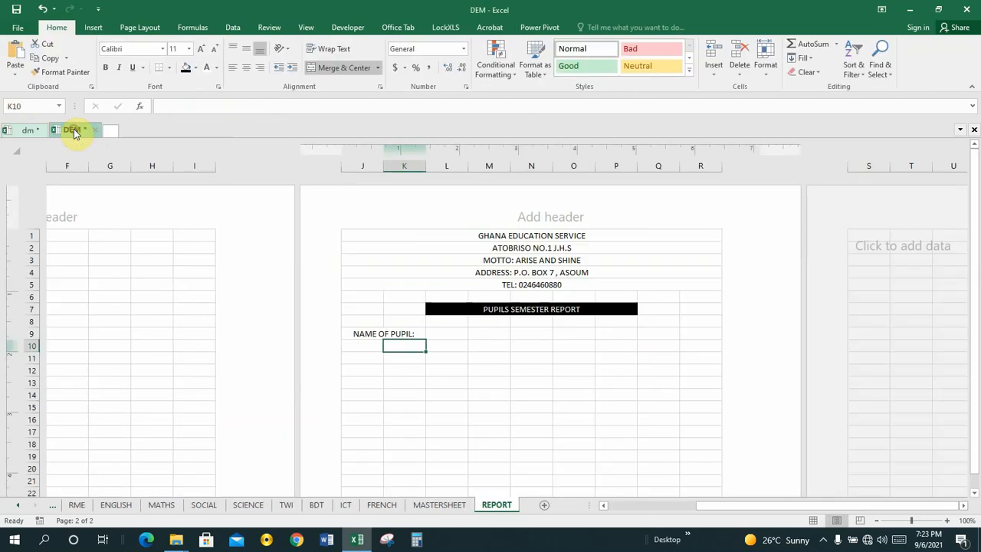
click(374, 347)
drag(374, 350, 391, 350)
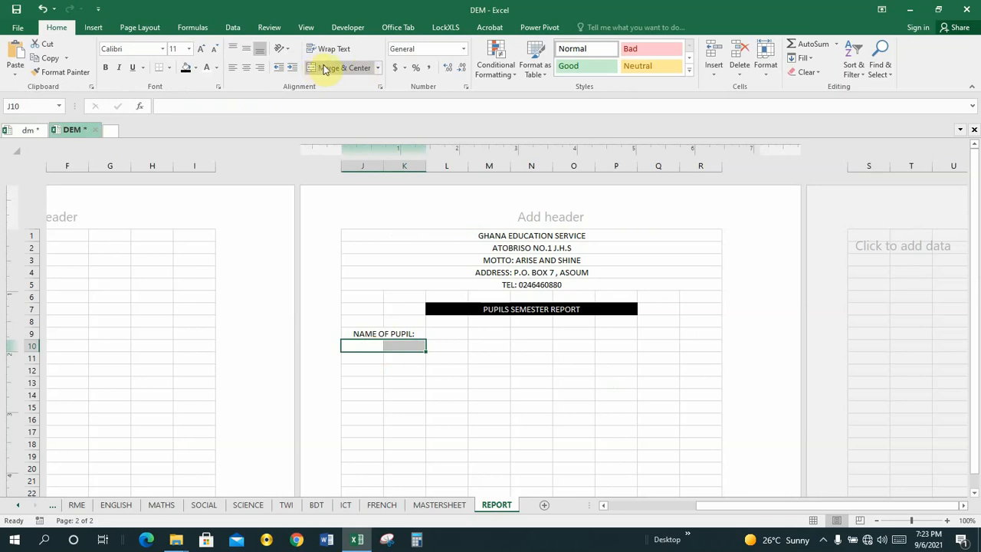
click(357, 69)
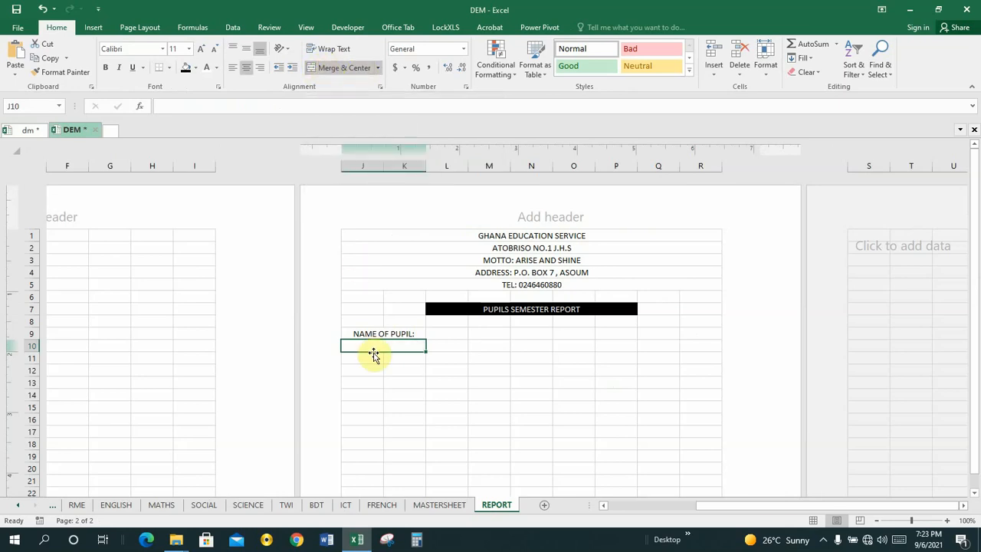
text(AC)
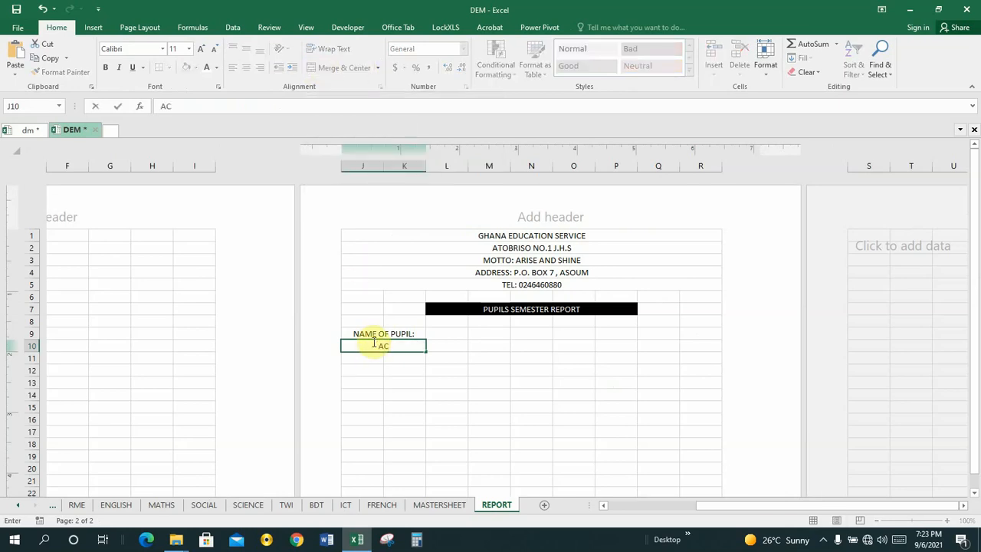
text(ADE)
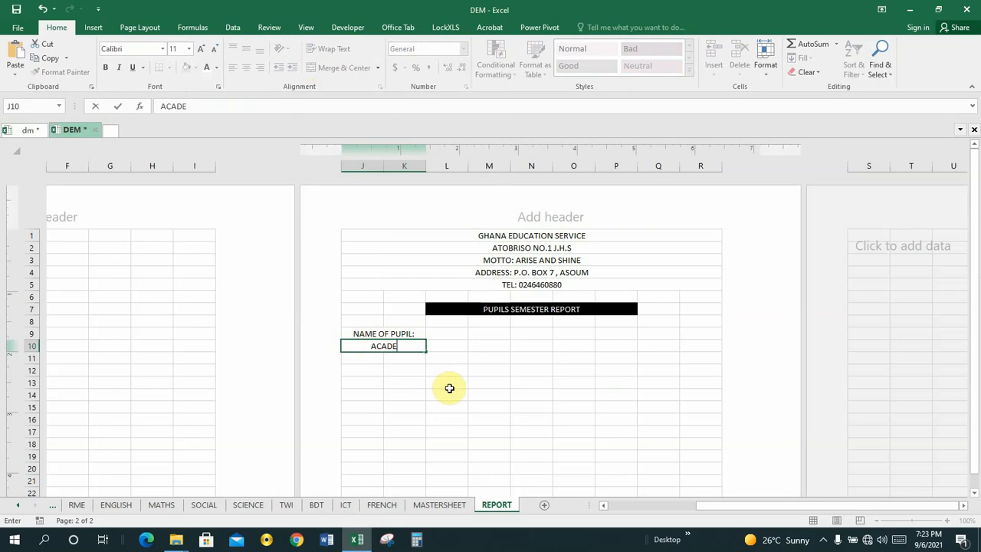
text(MIC YEAR)
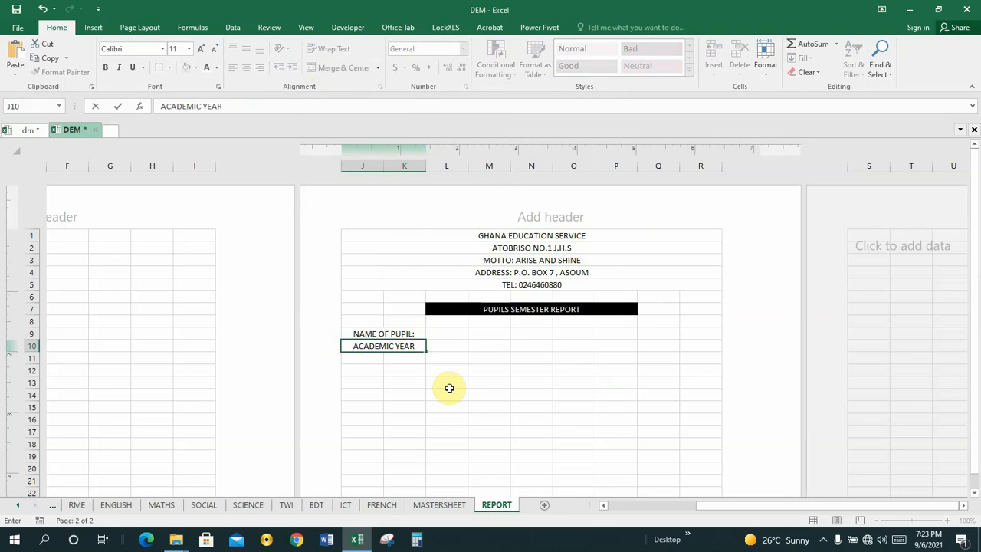
key(Return)
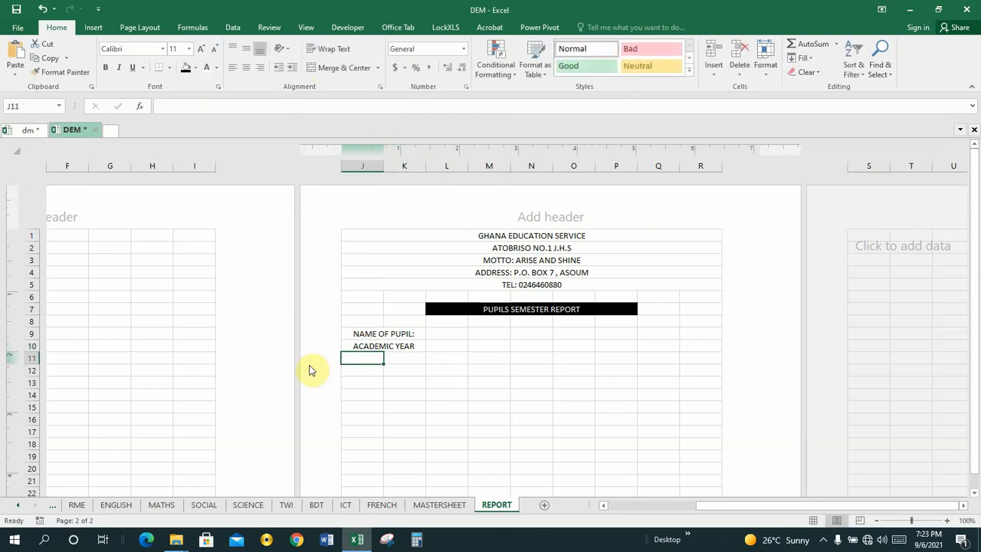
After checking the dm report, merge and centre J11:K11 and enter THIS
click(28, 129)
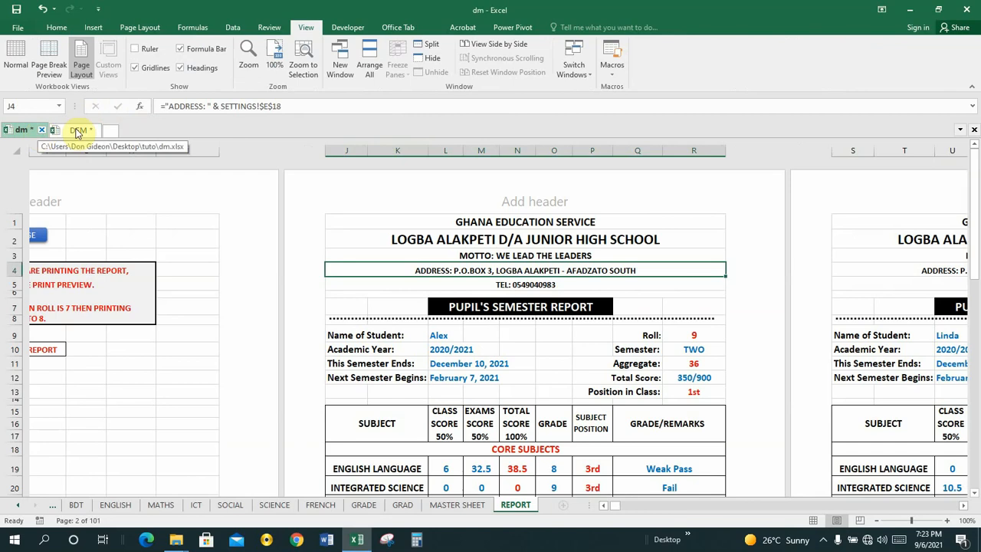
click(75, 129)
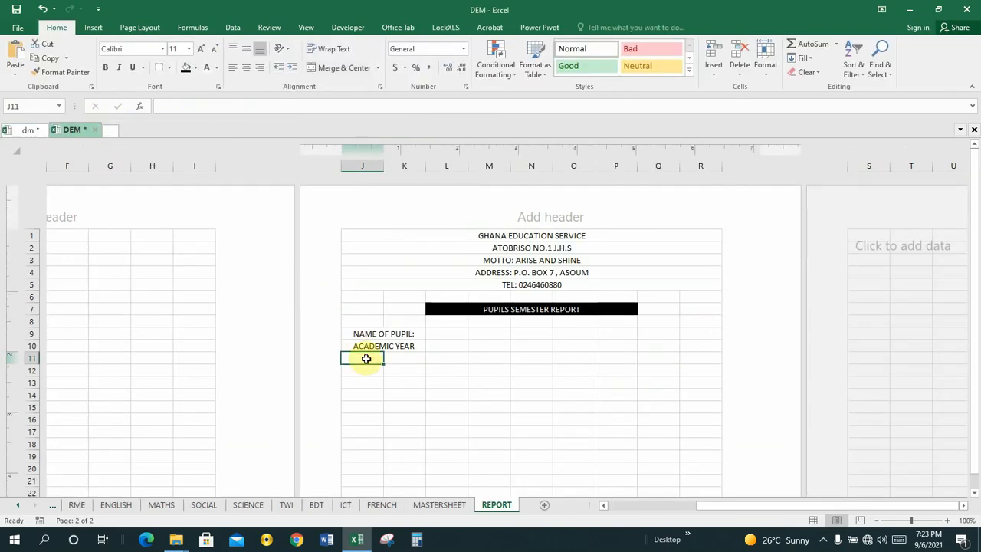
drag(366, 360, 405, 358)
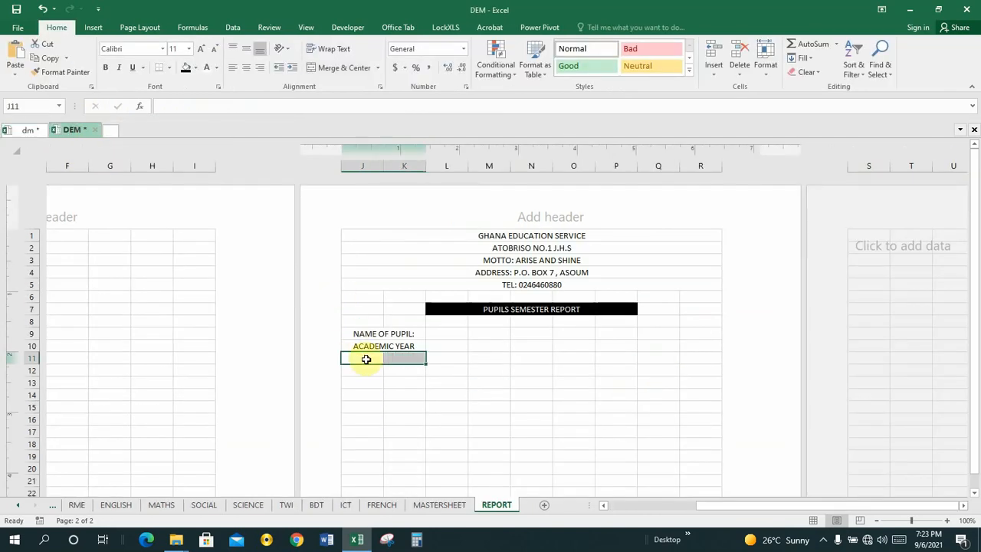
click(344, 68)
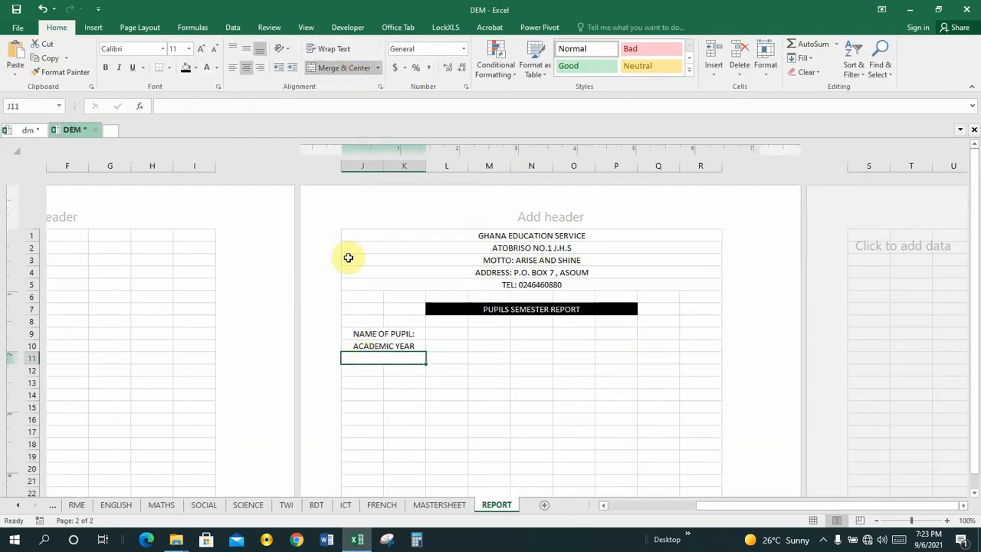
text(THI)
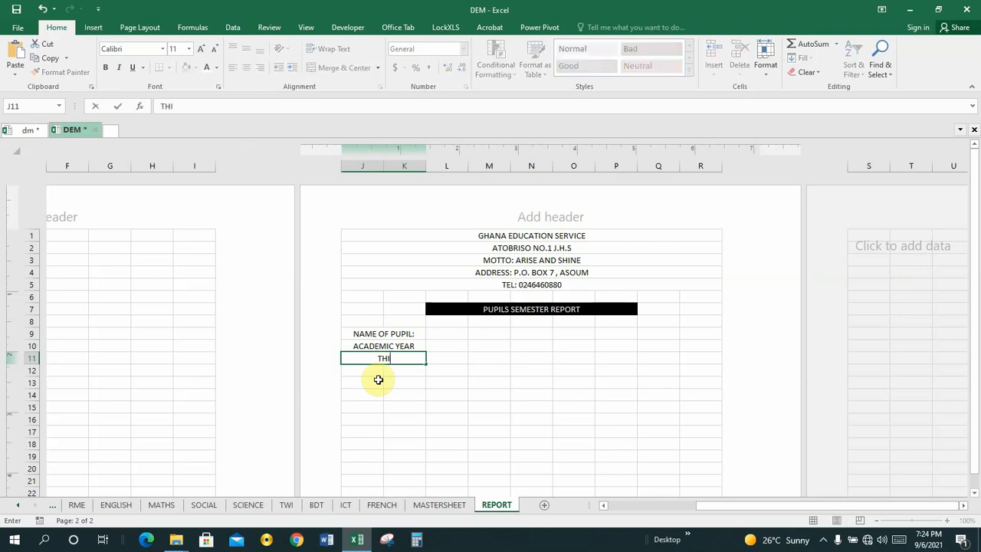
text(S)
click(399, 335)
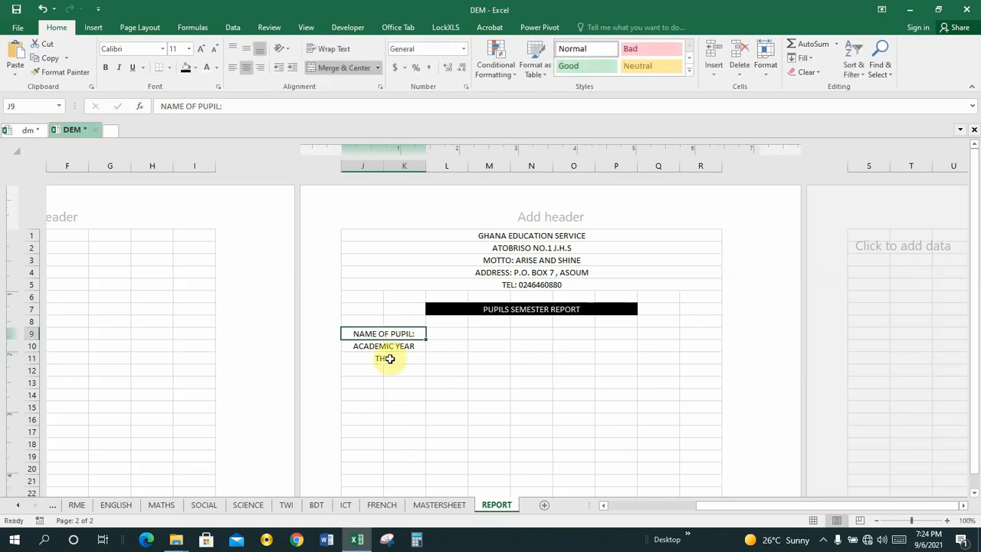
Undo the accidental move of the NAME OF PUPIL: label to H1
click(25, 131)
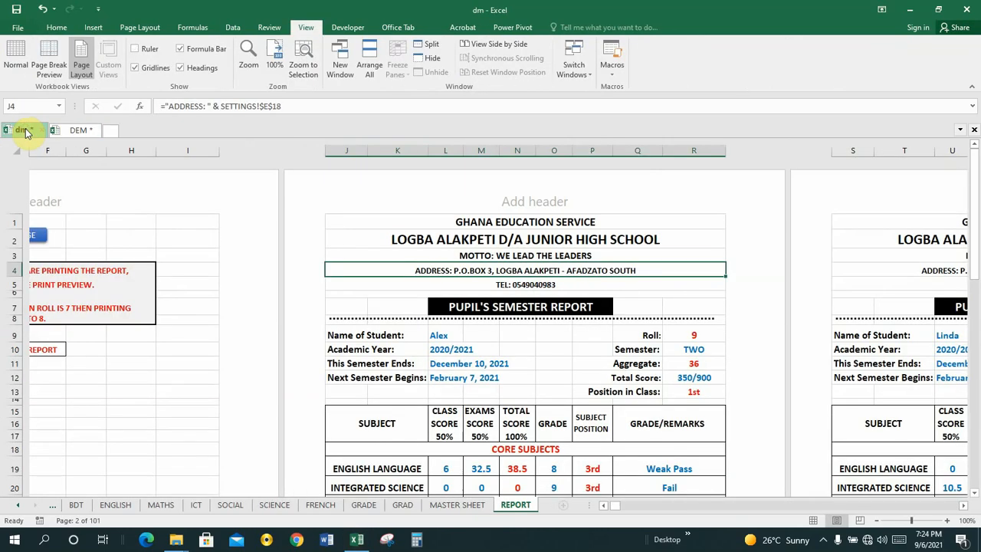
click(75, 130)
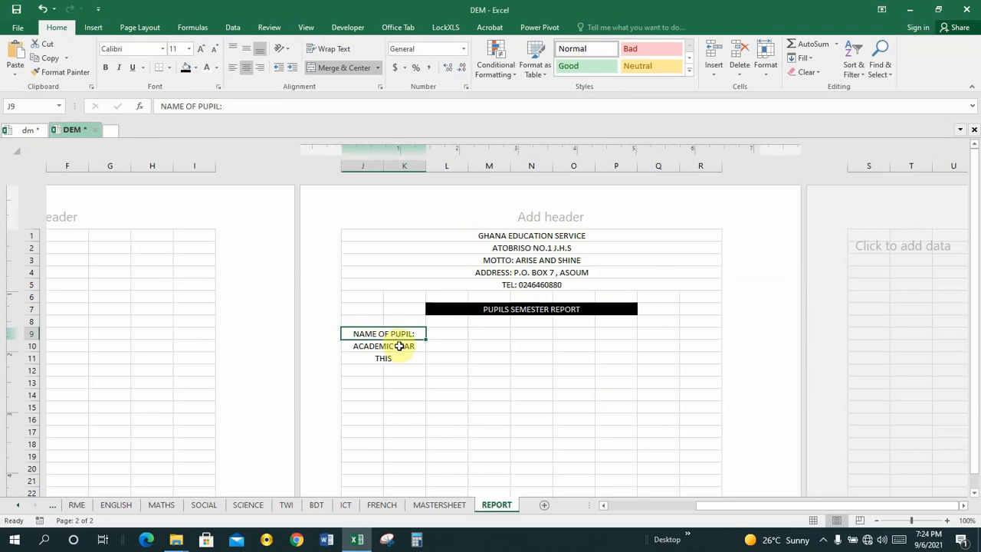
drag(404, 339, 219, 103)
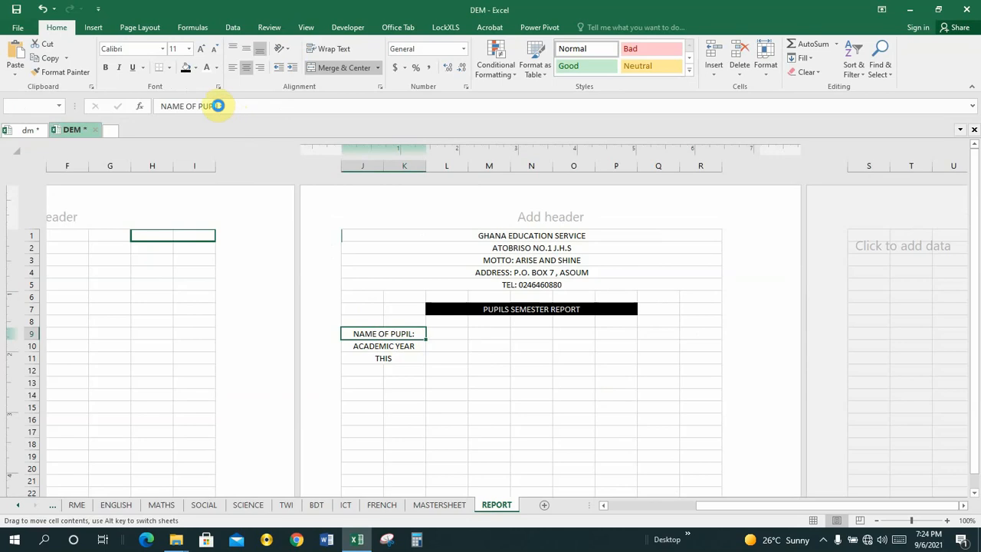
click(42, 9)
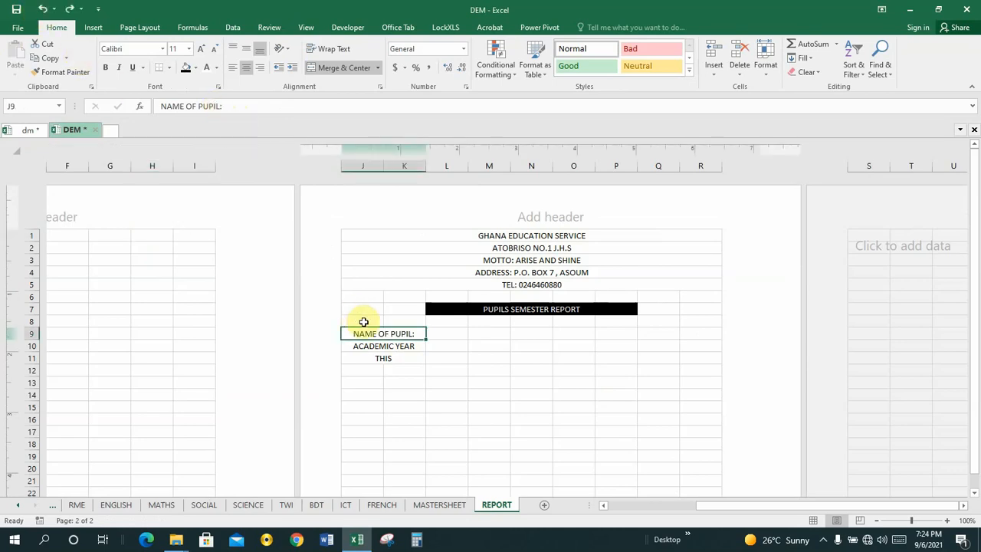